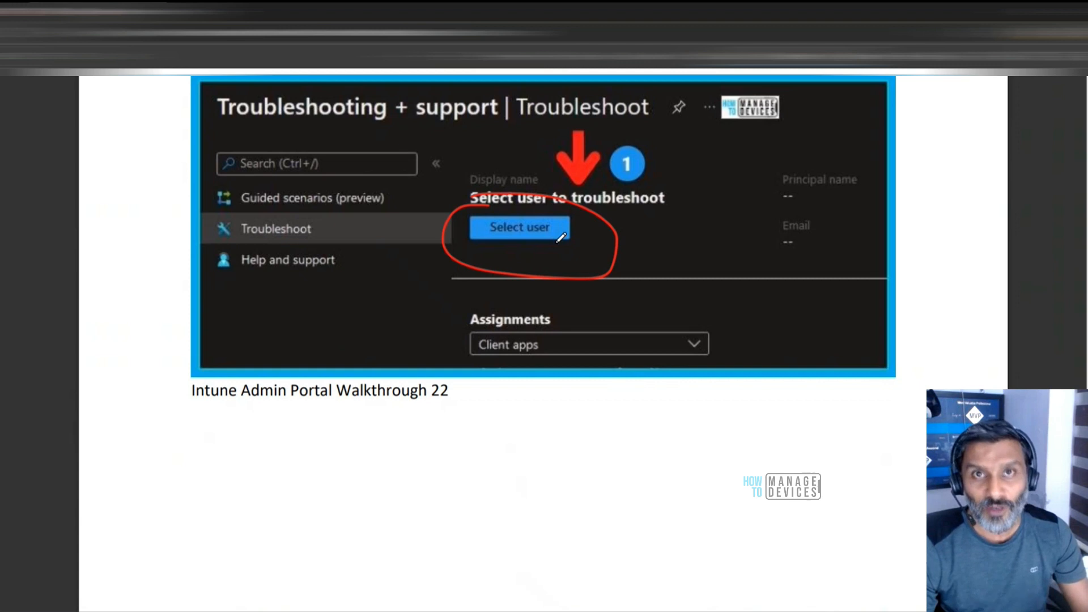
# - Underline the Select user button in the document's Troubleshoot screenshot with the red pen
pyautogui.moveTo(499, 232); pyautogui.dragTo(588, 236)
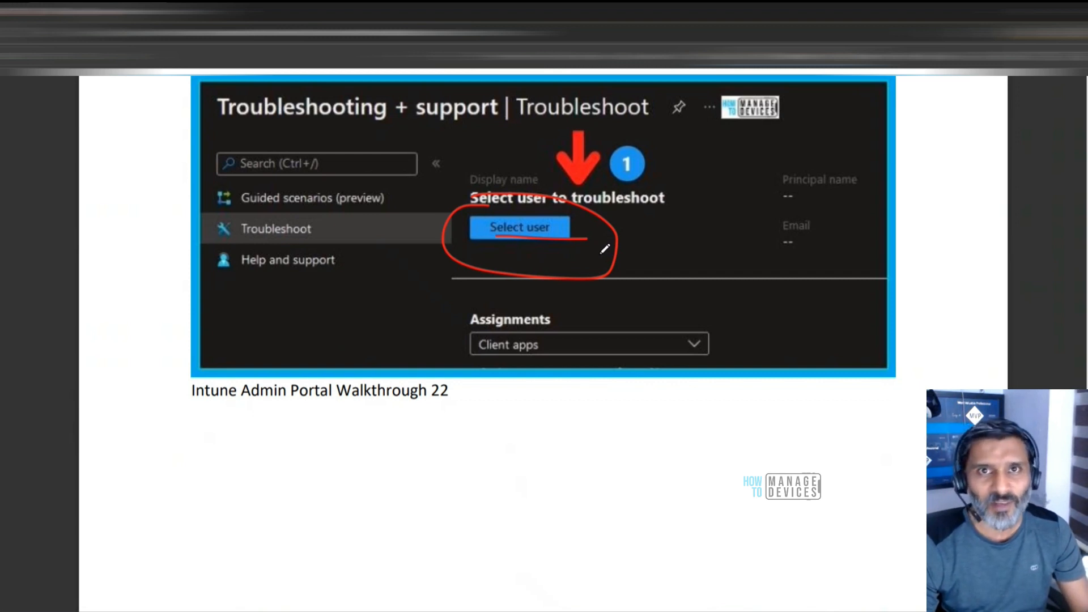
pyautogui.scroll(-10, 606, 245)
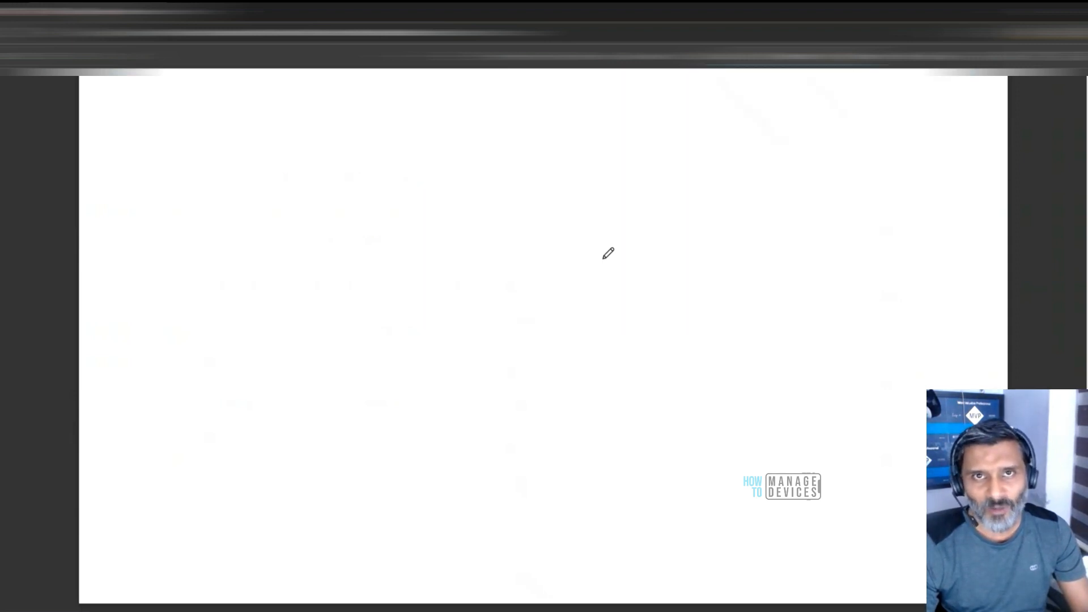
pyautogui.scroll(10, 608, 254)
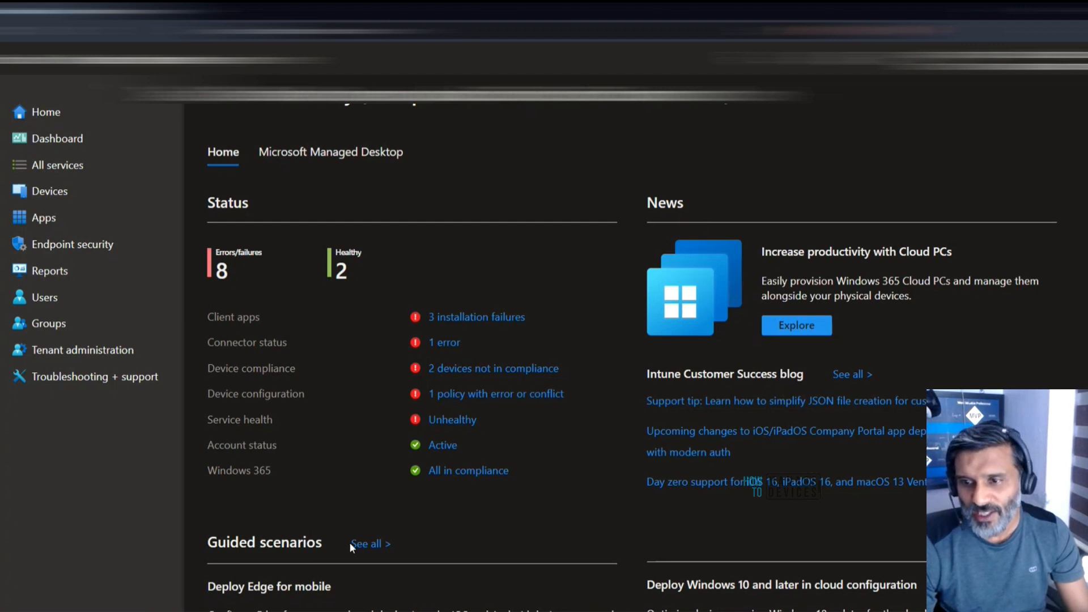
# - Switch to the Microsoft Endpoint Manager admin center and review the Home page's status, guided scenarios and Intune news
pyautogui.scroll(-5, 407, 495)
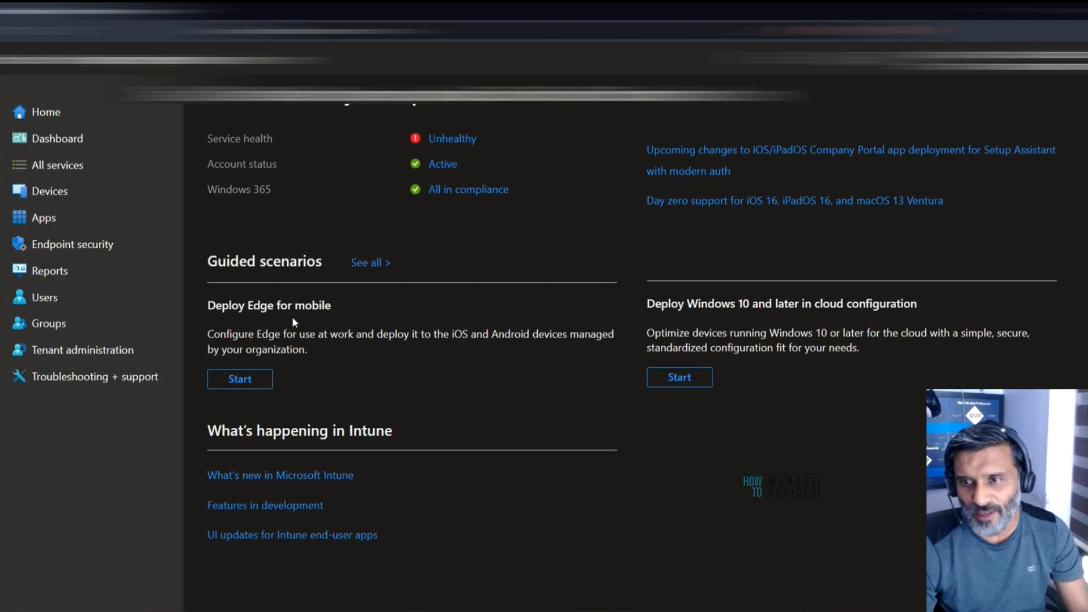
pyautogui.scroll(4, 435, 262)
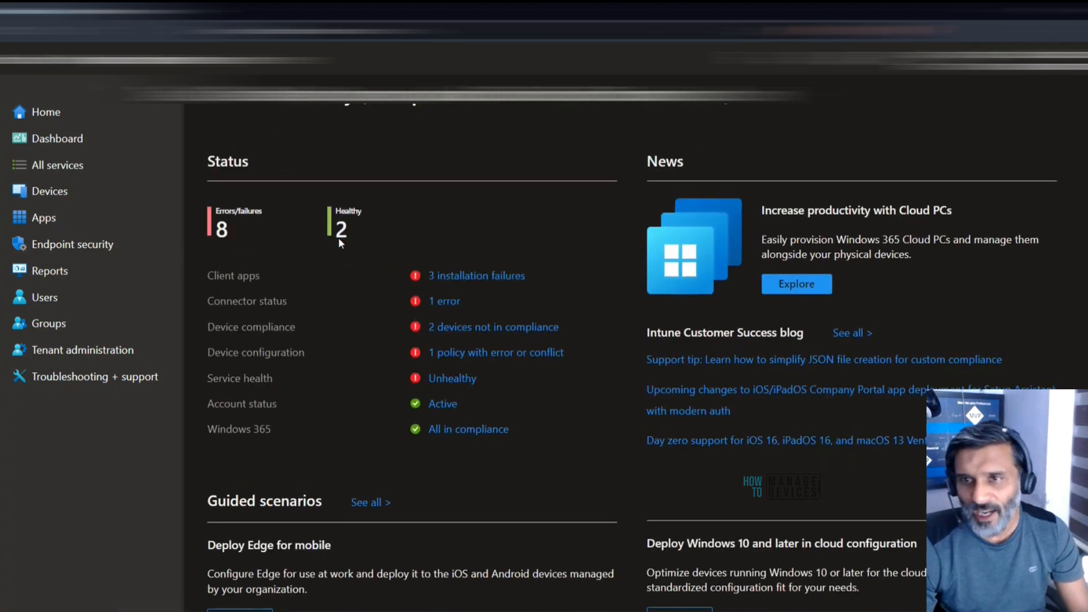
# - Open the dashboard for editing to view the Tile Gallery, and leave without making changes
pyautogui.click(75, 141)
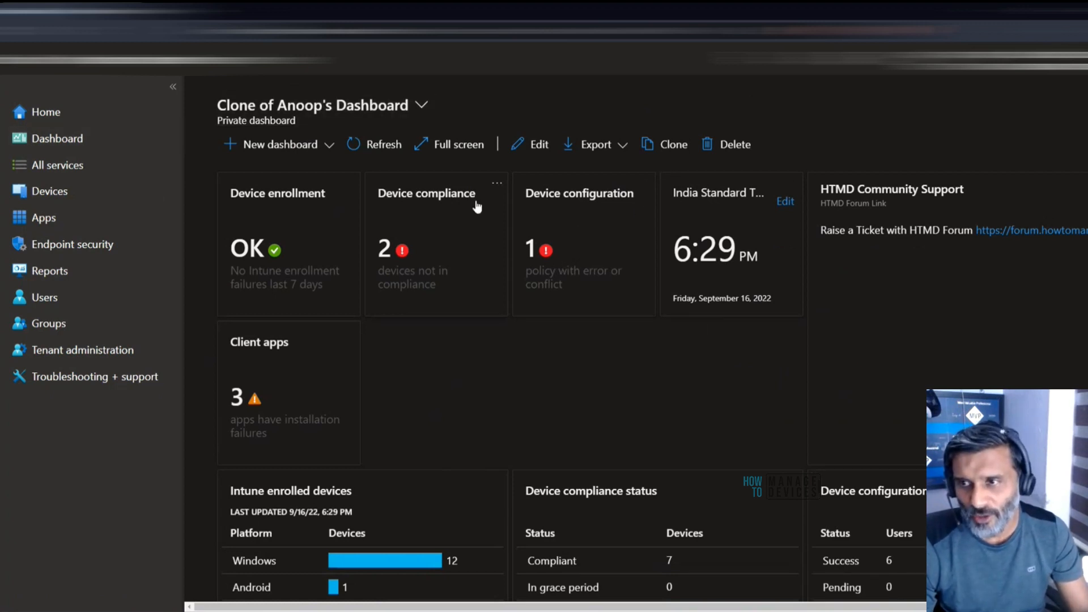
pyautogui.click(535, 144)
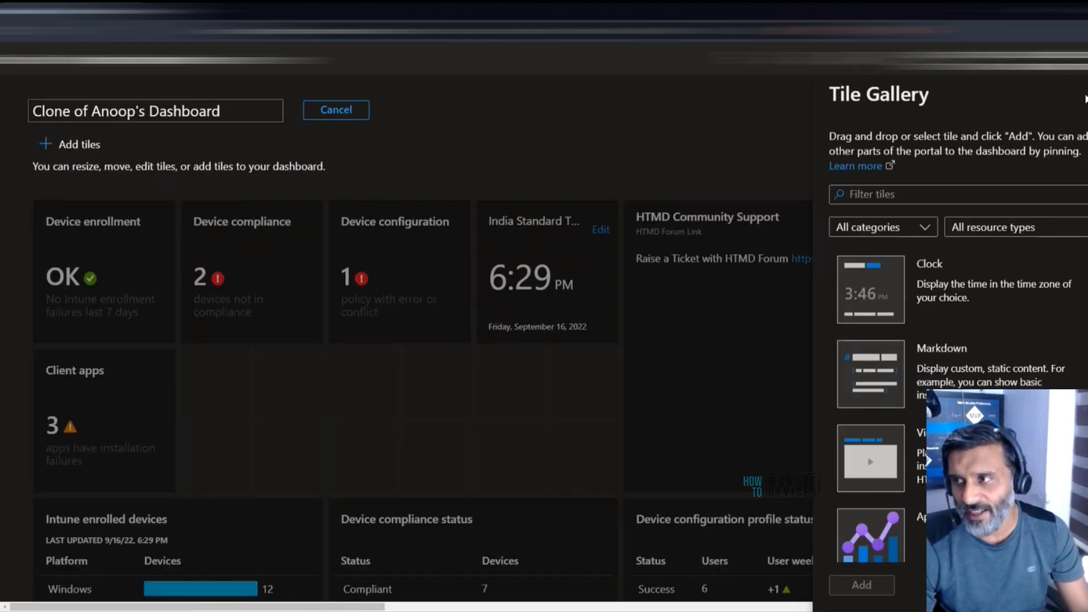
pyautogui.click(1085, 94)
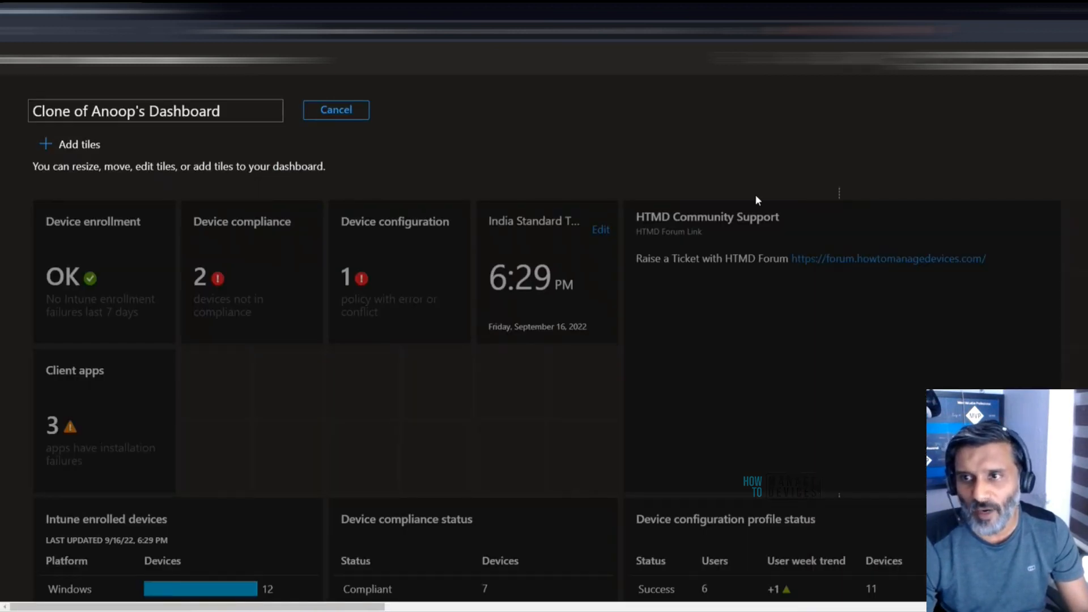
pyautogui.click(347, 114)
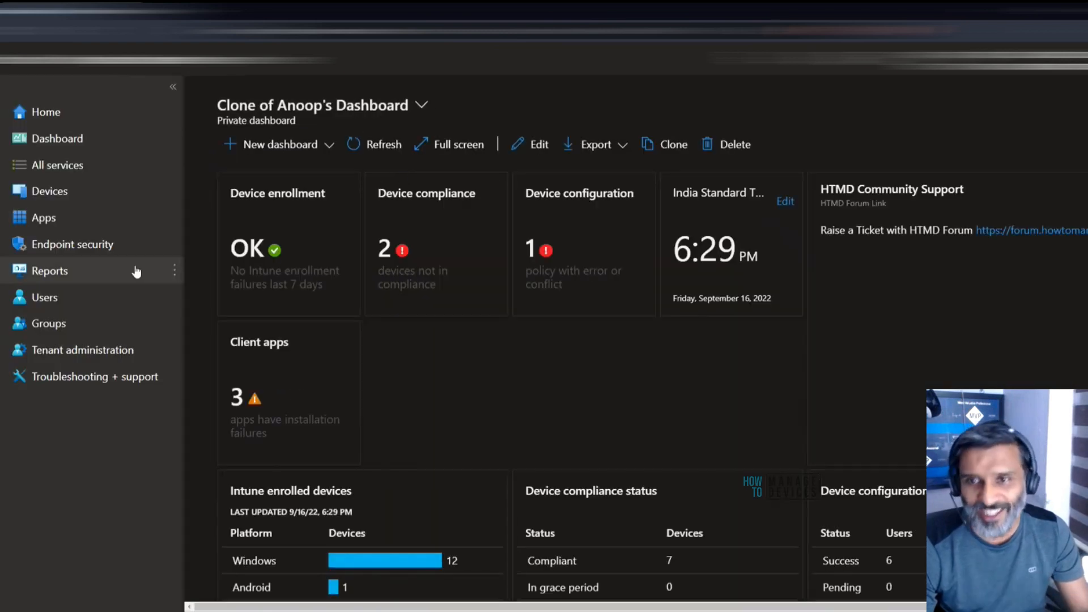
# - Review the All services list and examine the platform, enrollment, provisioning and policy options in the Devices section
pyautogui.click(72, 166)
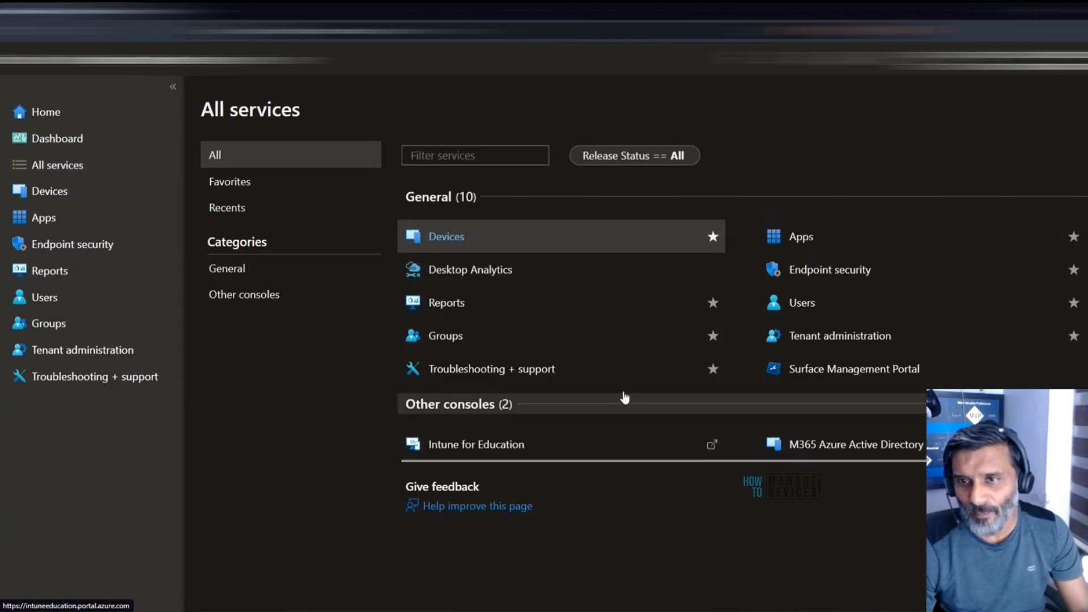
pyautogui.click(59, 194)
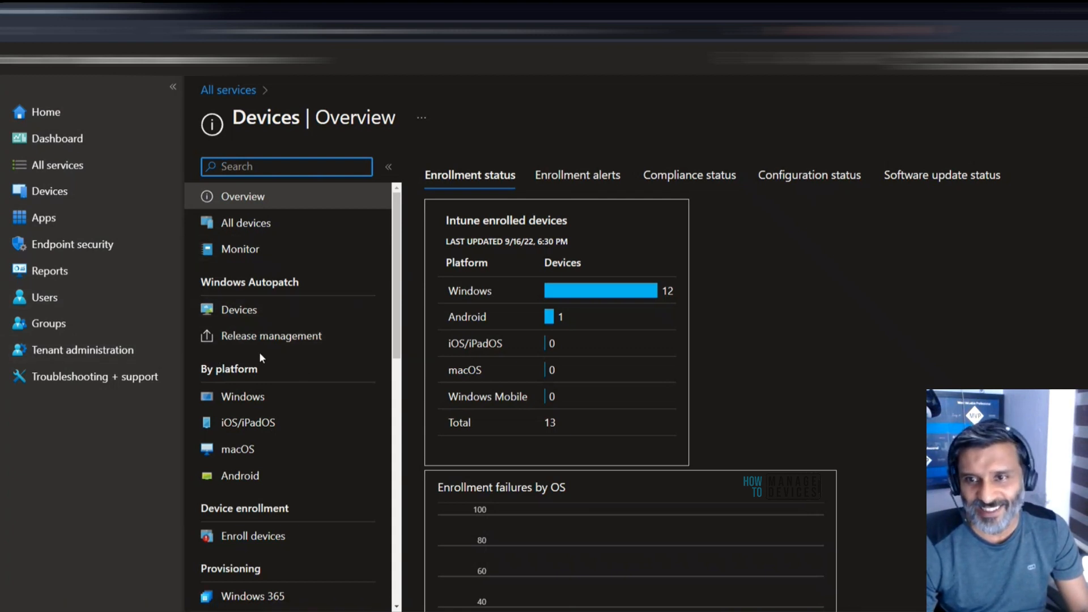
pyautogui.scroll(-3, 357, 415)
pyautogui.scroll(-6, 321, 397)
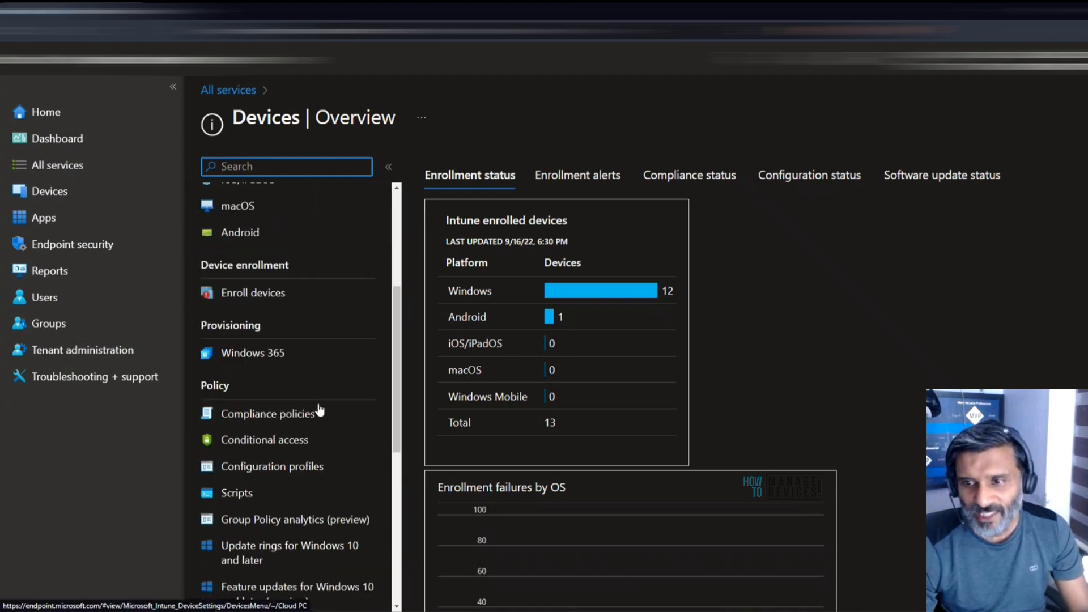
pyautogui.scroll(4, 331, 448)
pyautogui.scroll(4, 340, 408)
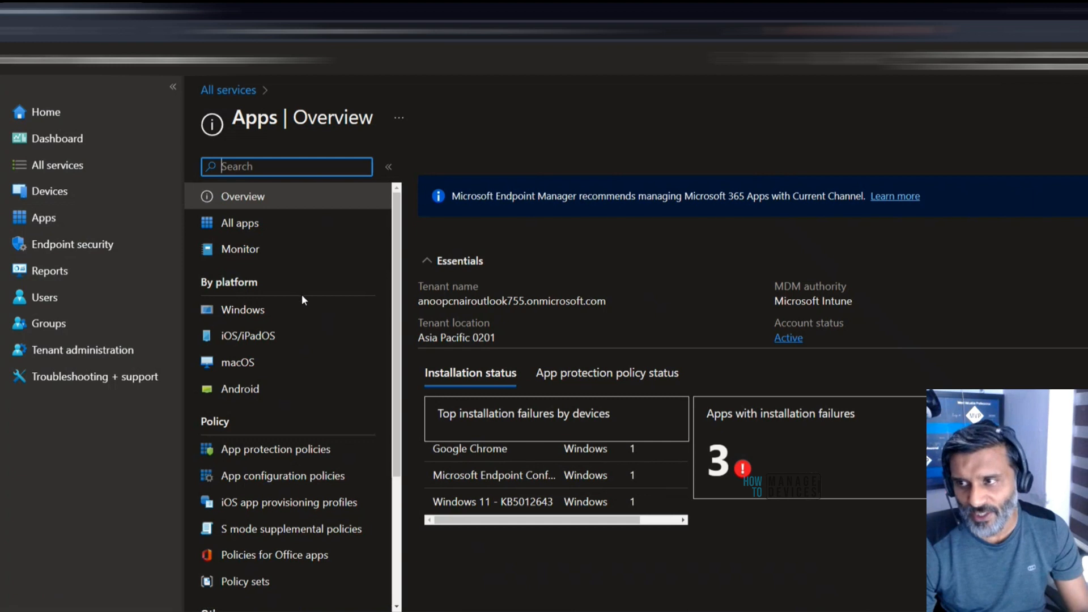
# - Examine the Apps section's options and, in All apps, the app types offered for a new app without creating one
pyautogui.scroll(-3, 301, 288)
pyautogui.scroll(3, 312, 334)
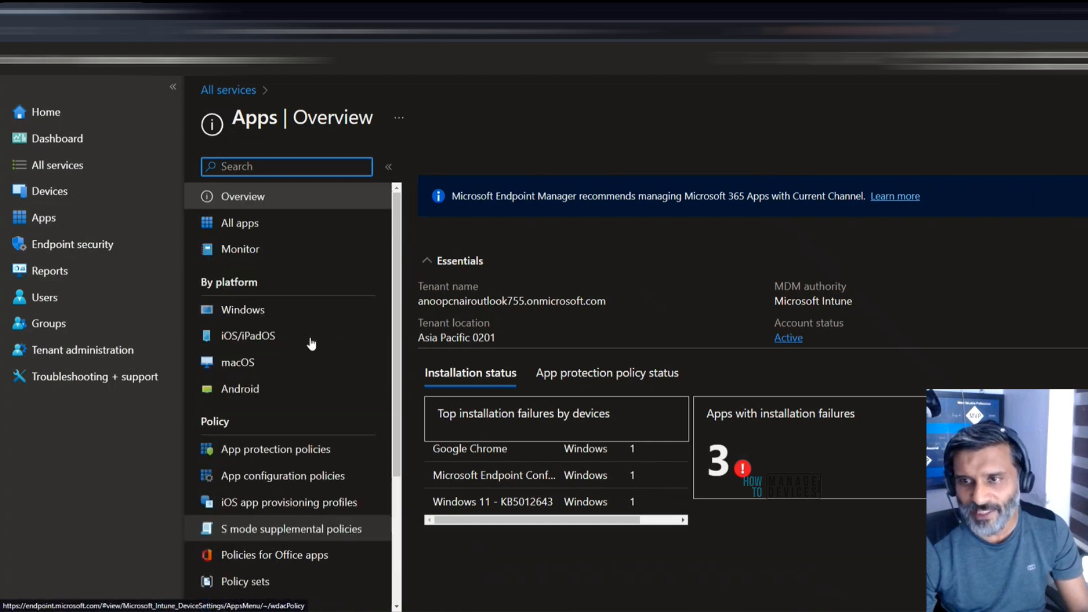
pyautogui.click(255, 234)
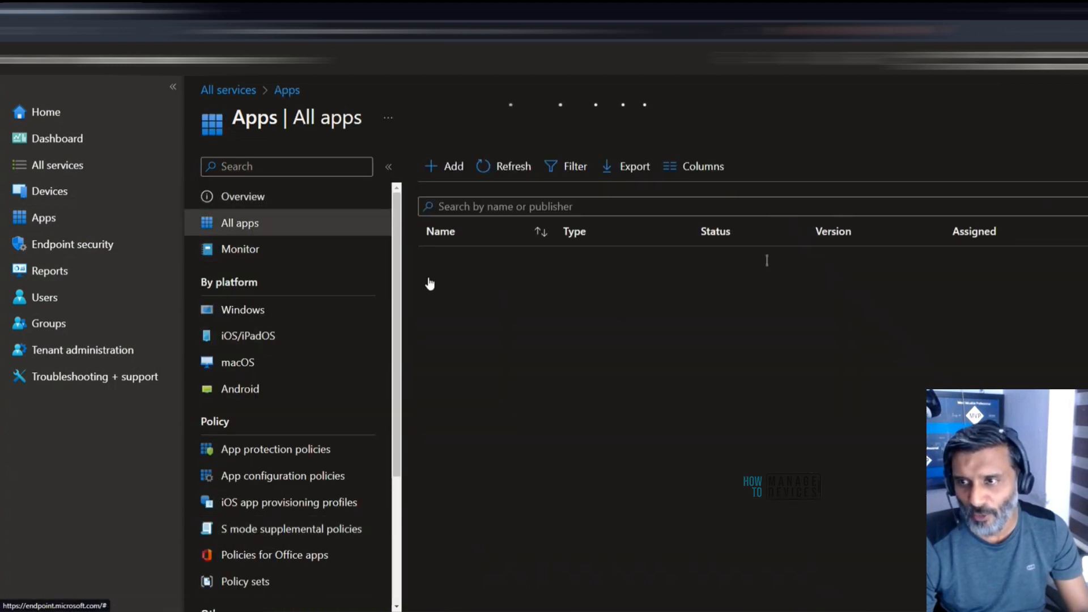
pyautogui.click(439, 166)
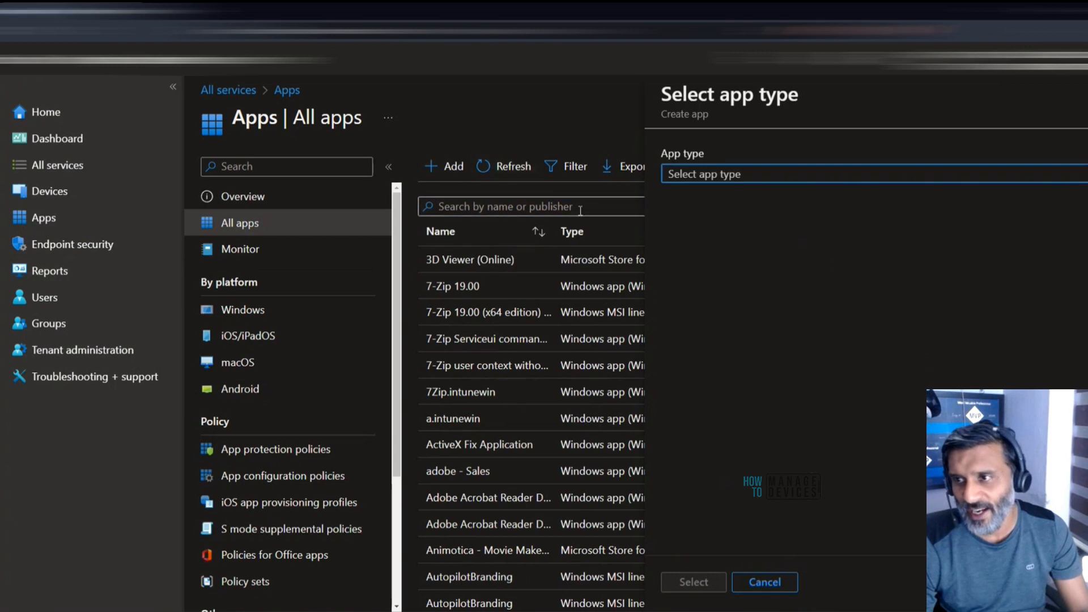
pyautogui.click(691, 178)
pyautogui.scroll(-4, 768, 334)
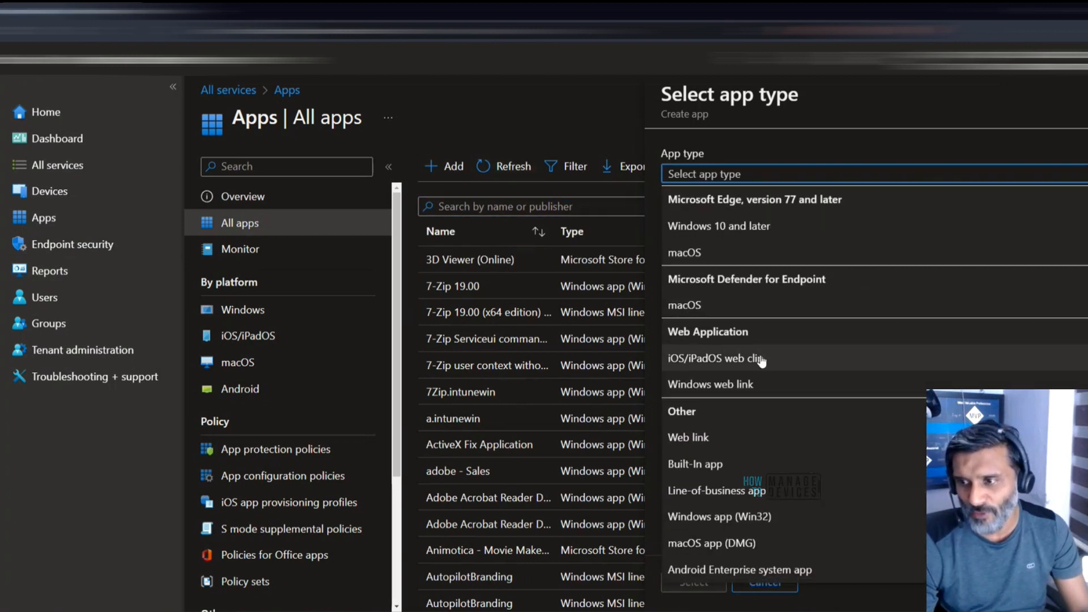
pyautogui.scroll(3, 776, 328)
pyautogui.scroll(-3, 776, 328)
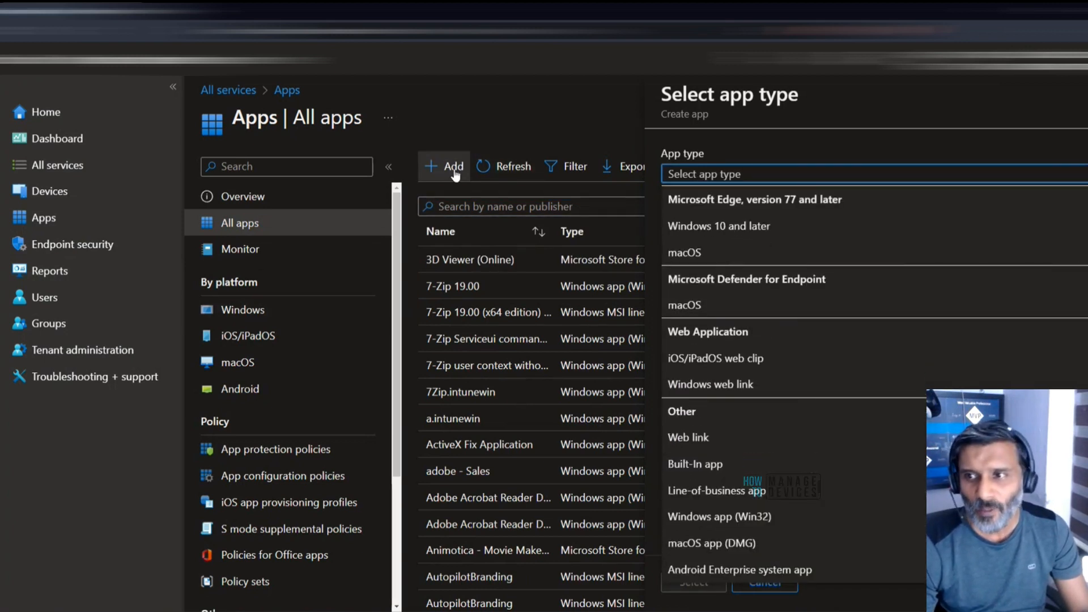
pyautogui.click(507, 117)
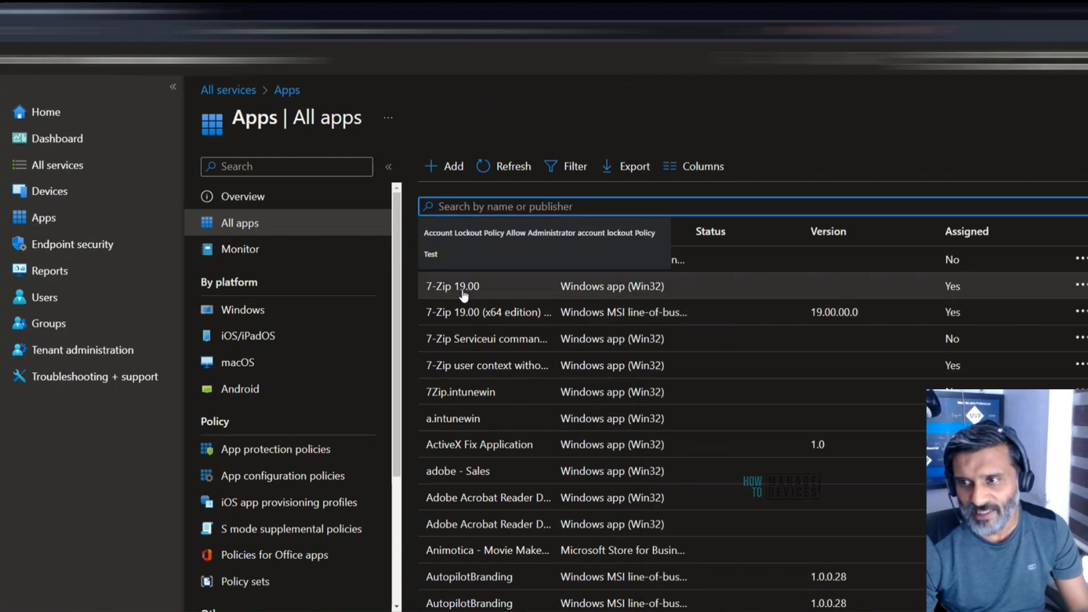
# - Inspect the 7-Zip 19.00 app's properties and its editable Program settings, and return to the All apps list
pyautogui.click(463, 289)
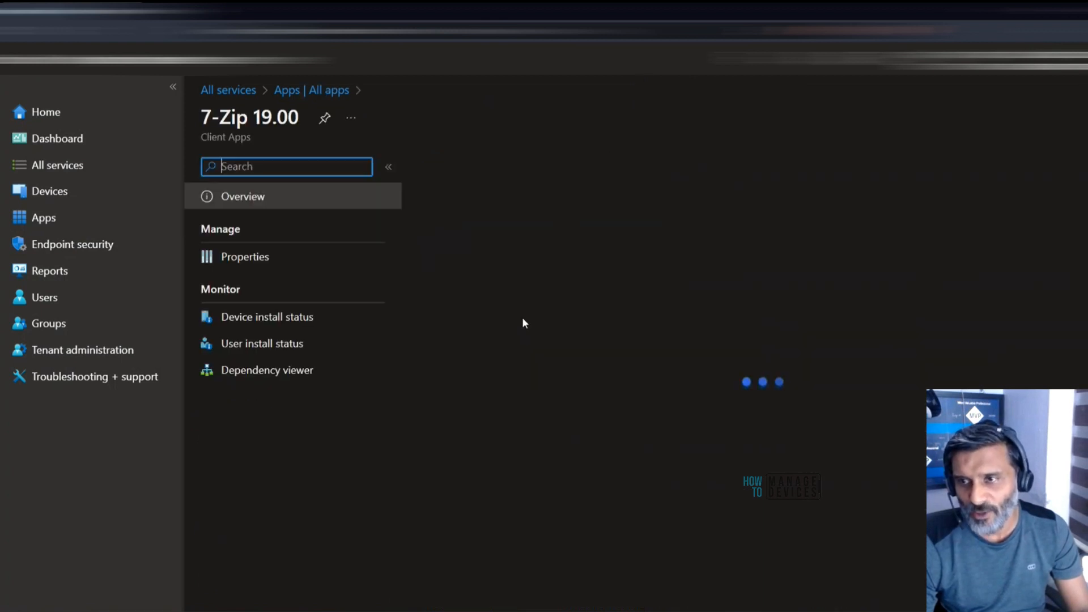
pyautogui.click(230, 256)
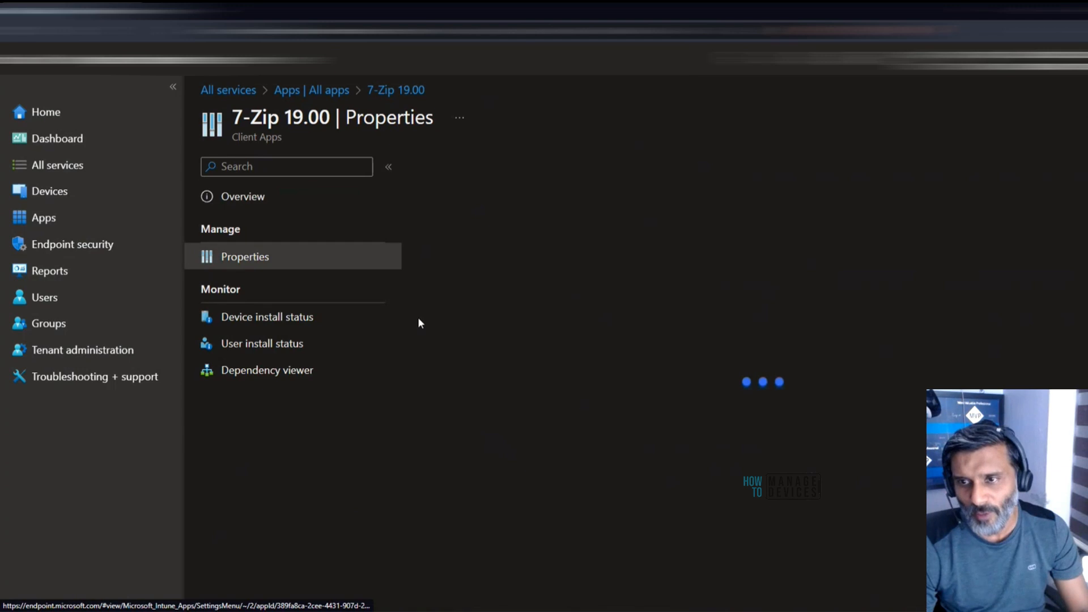
pyautogui.scroll(-5, 501, 294)
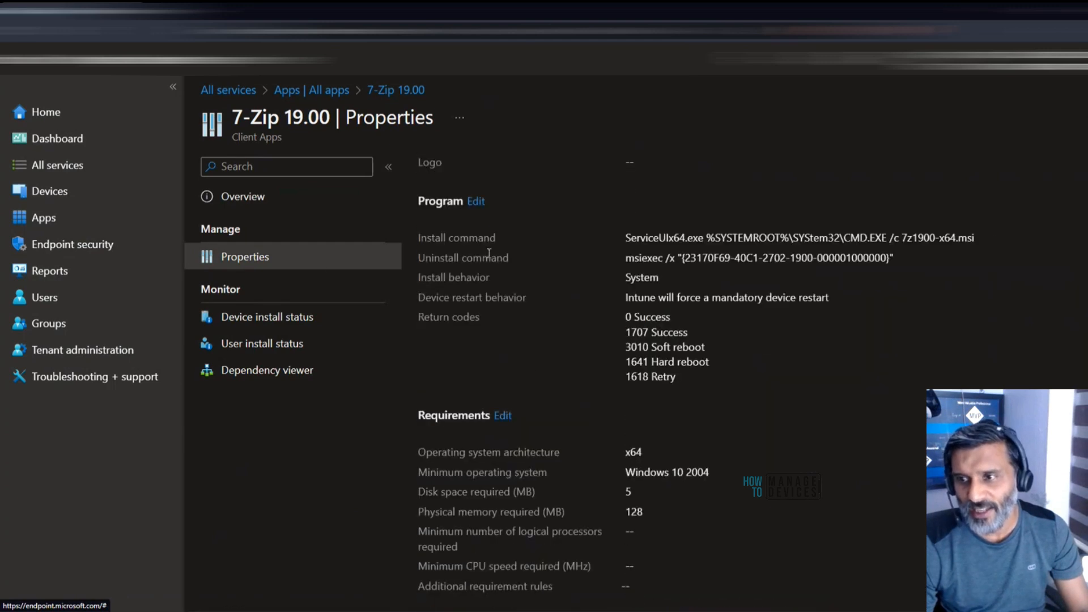
pyautogui.click(476, 202)
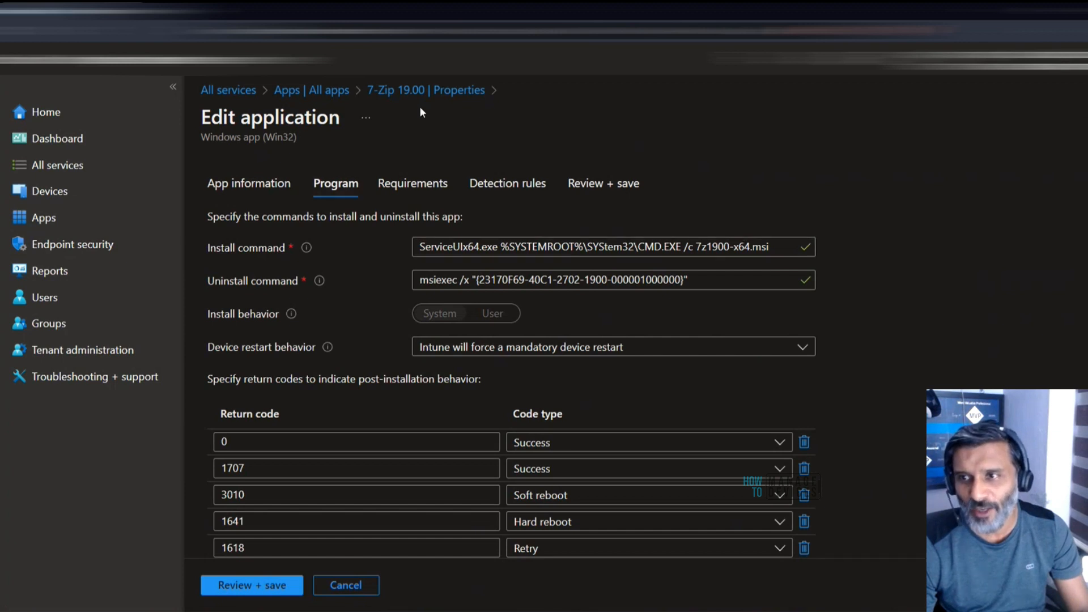
pyautogui.click(397, 91)
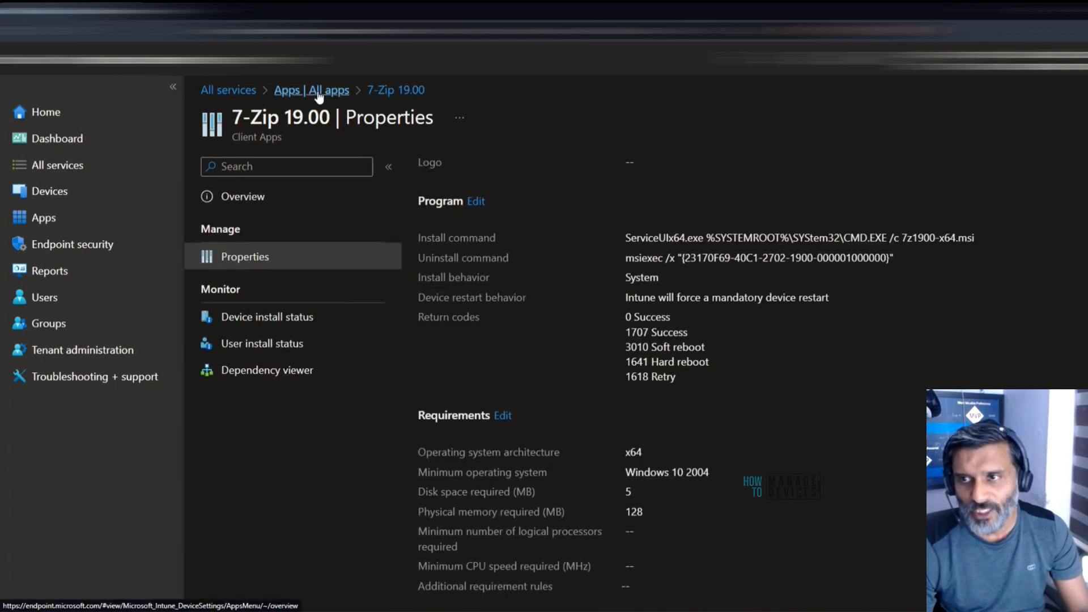
pyautogui.click(319, 92)
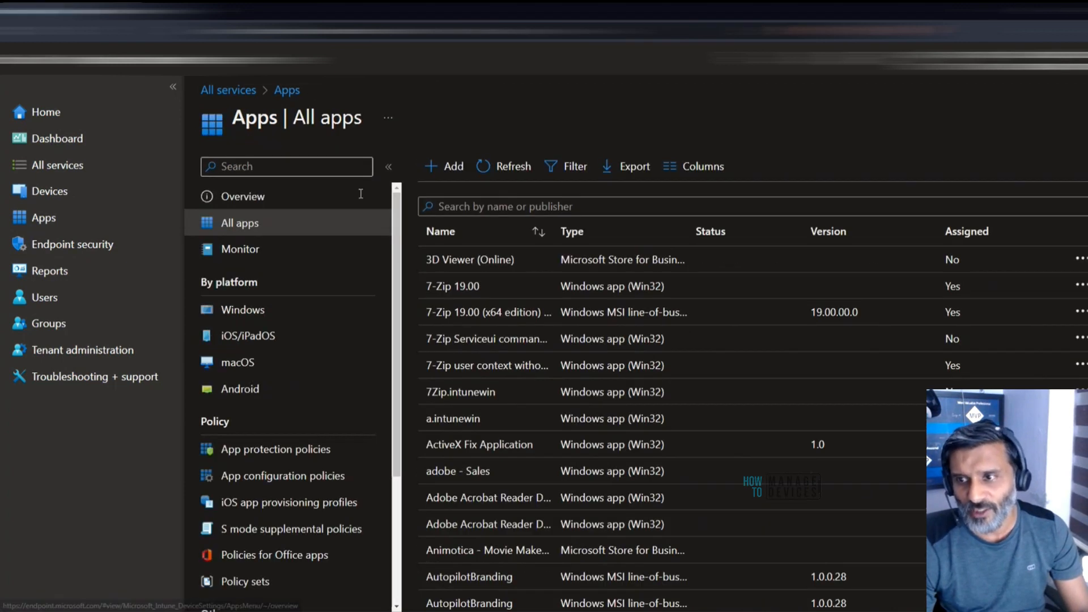
# - View the app types offered for a new Windows app without creating one, and return to the Apps overview
pyautogui.click(256, 318)
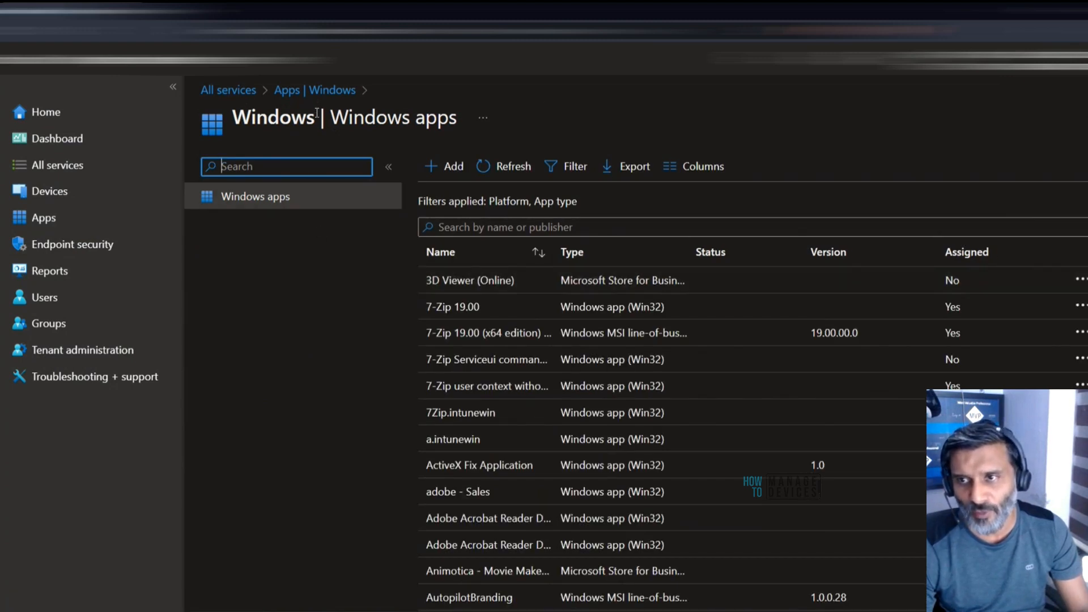
pyautogui.click(448, 168)
pyautogui.click(687, 174)
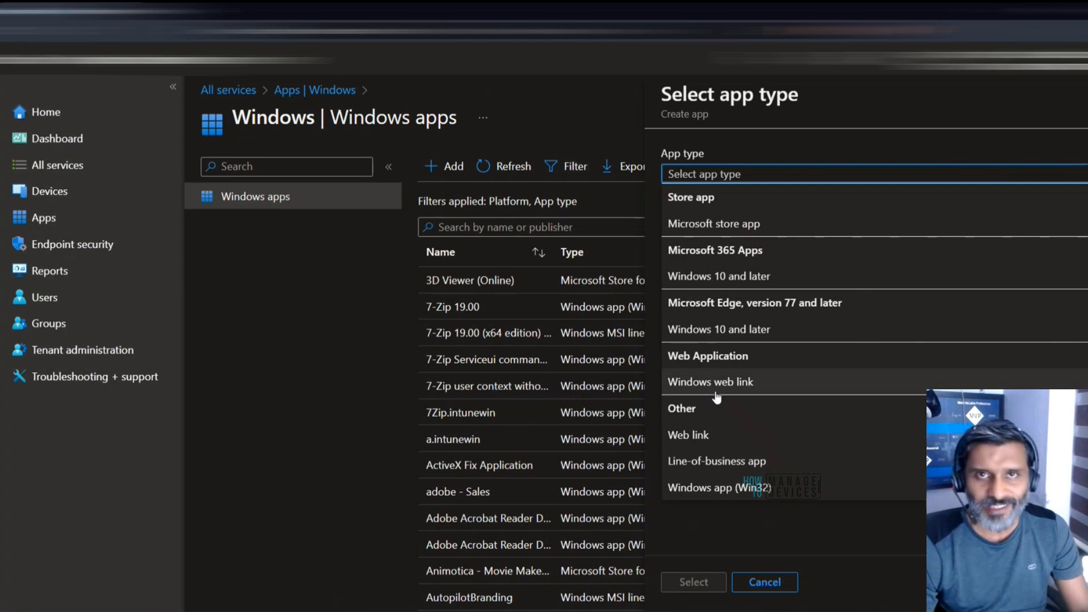
pyautogui.click(1084, 97)
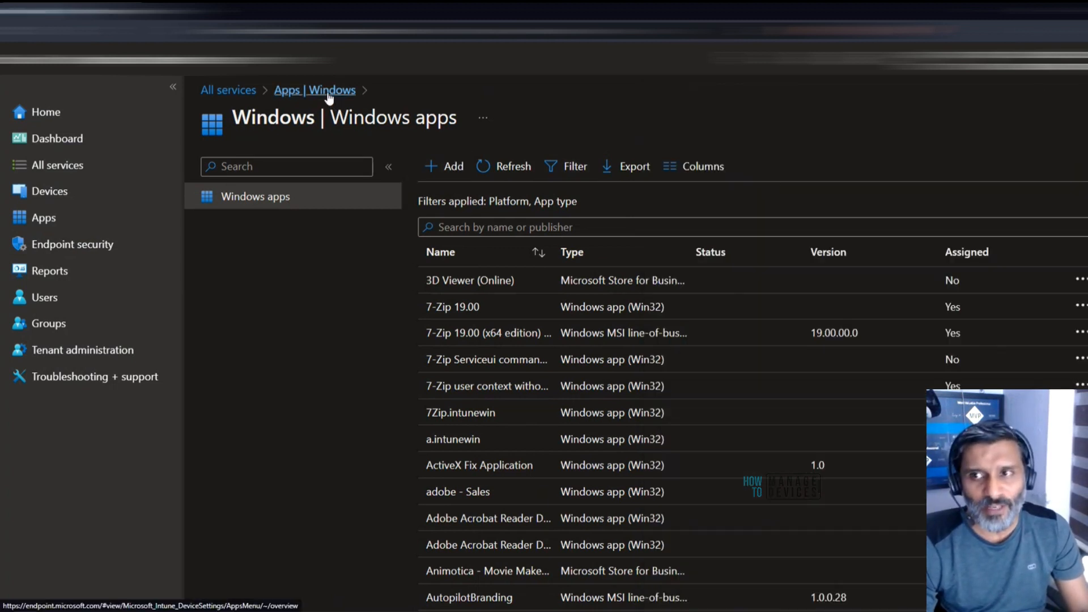
pyautogui.click(256, 92)
pyautogui.click(44, 218)
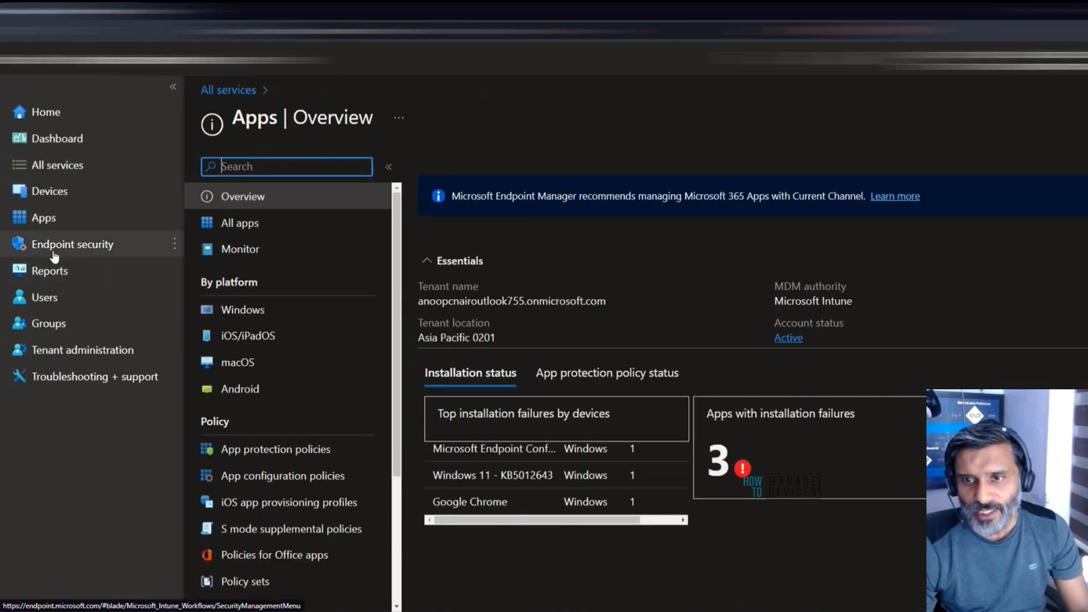
# - Open the Endpoint security section and review its management, monitoring and setup options
pyautogui.click(55, 250)
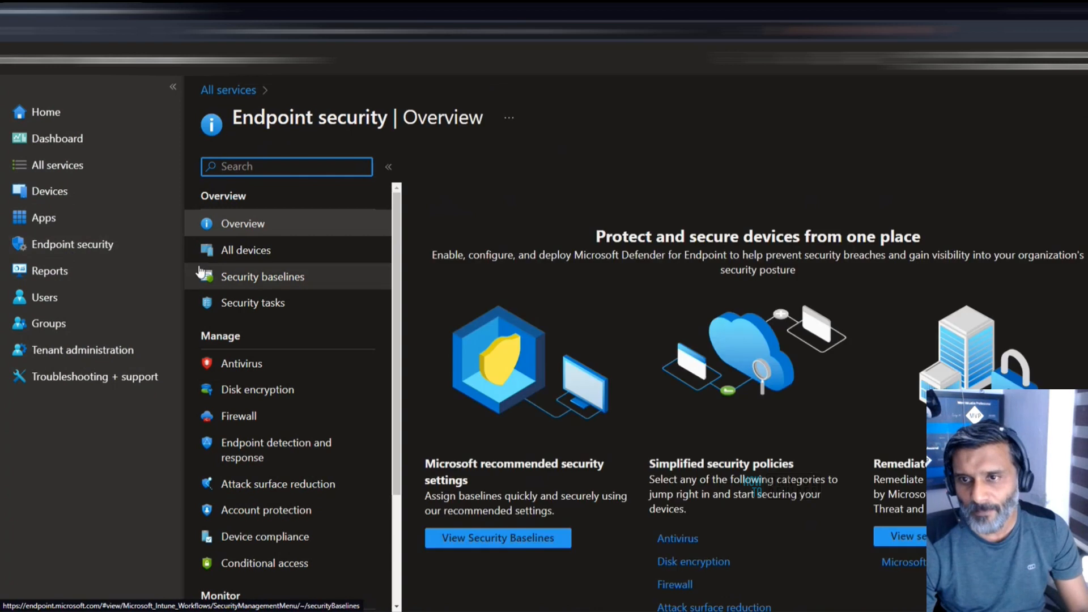
pyautogui.scroll(-3, 303, 317)
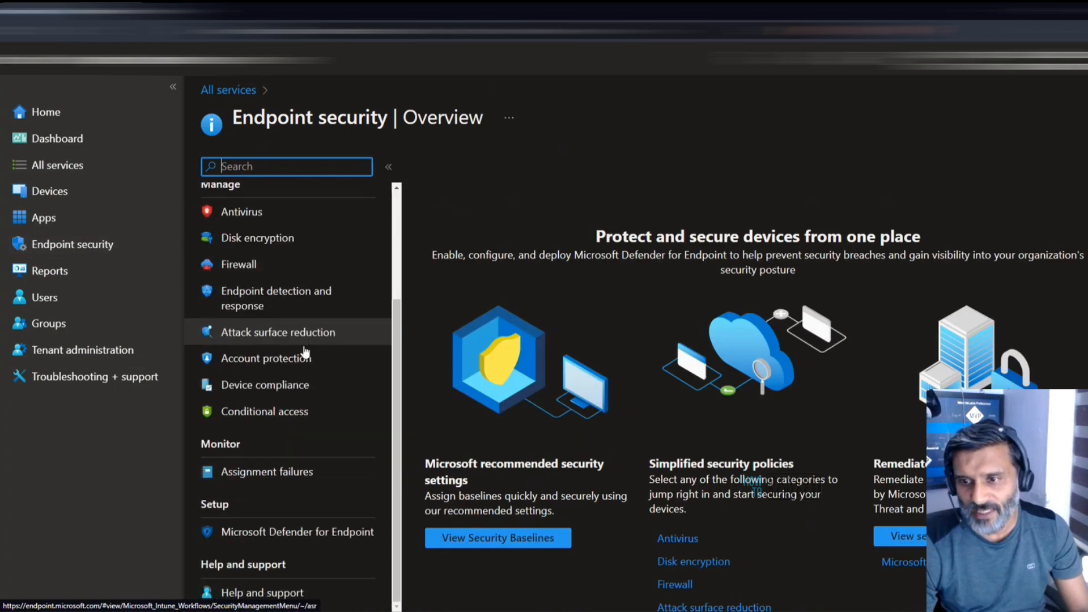
pyautogui.scroll(3, 308, 379)
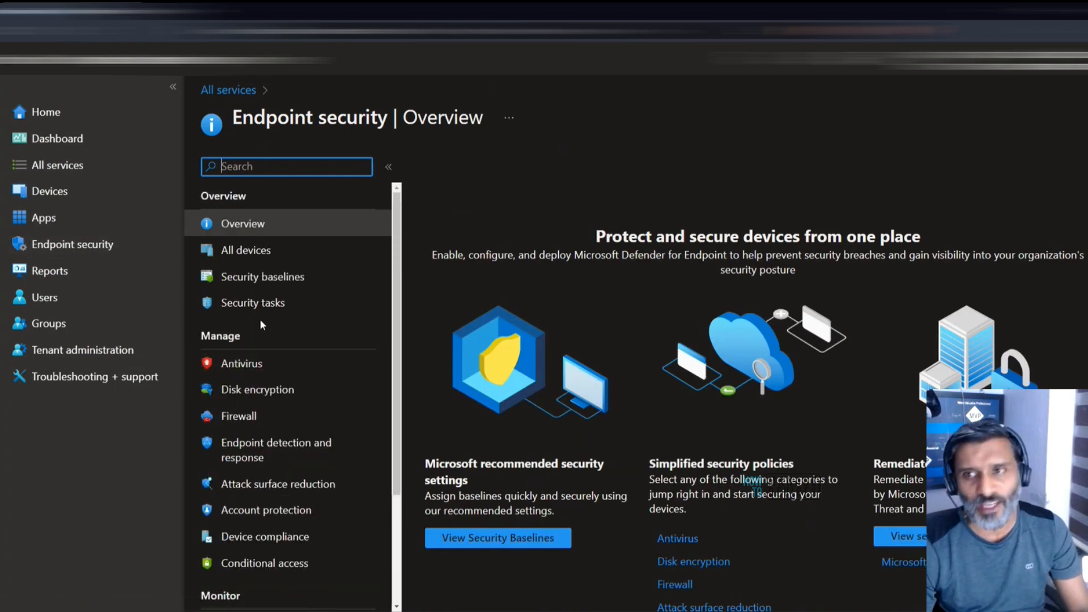
# - View Endpoint security's device list and security baselines, and open the Microsoft Edge Baseline profiles
pyautogui.click(248, 253)
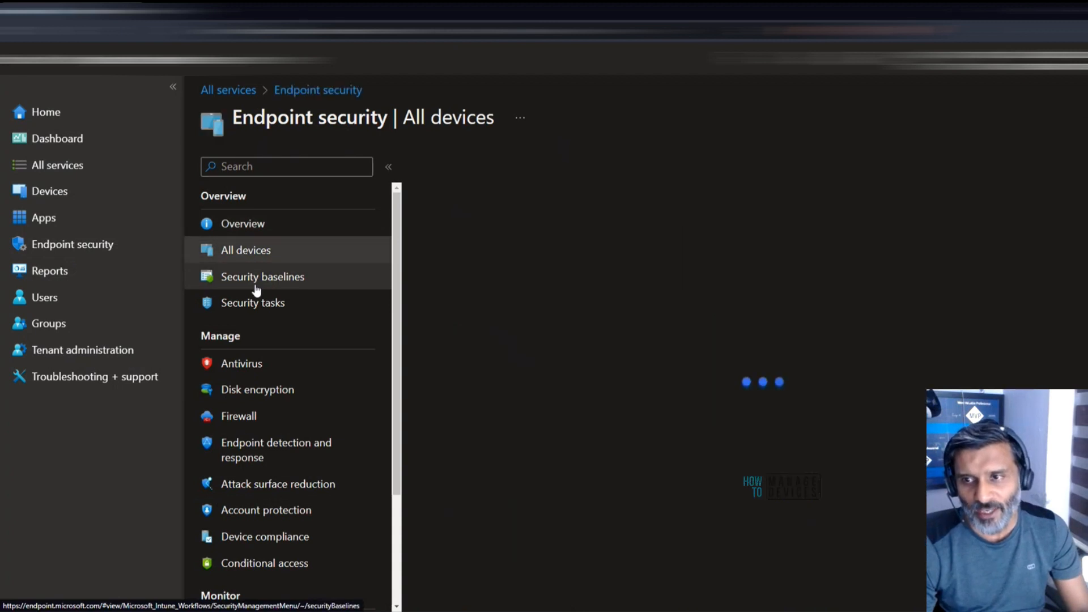
pyautogui.click(269, 286)
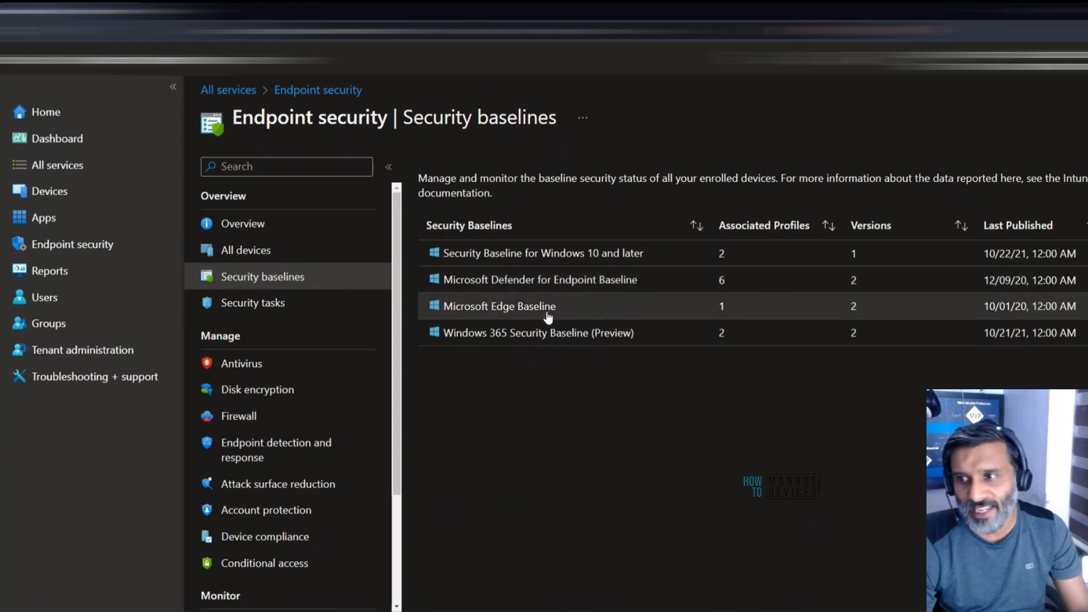
pyautogui.click(507, 311)
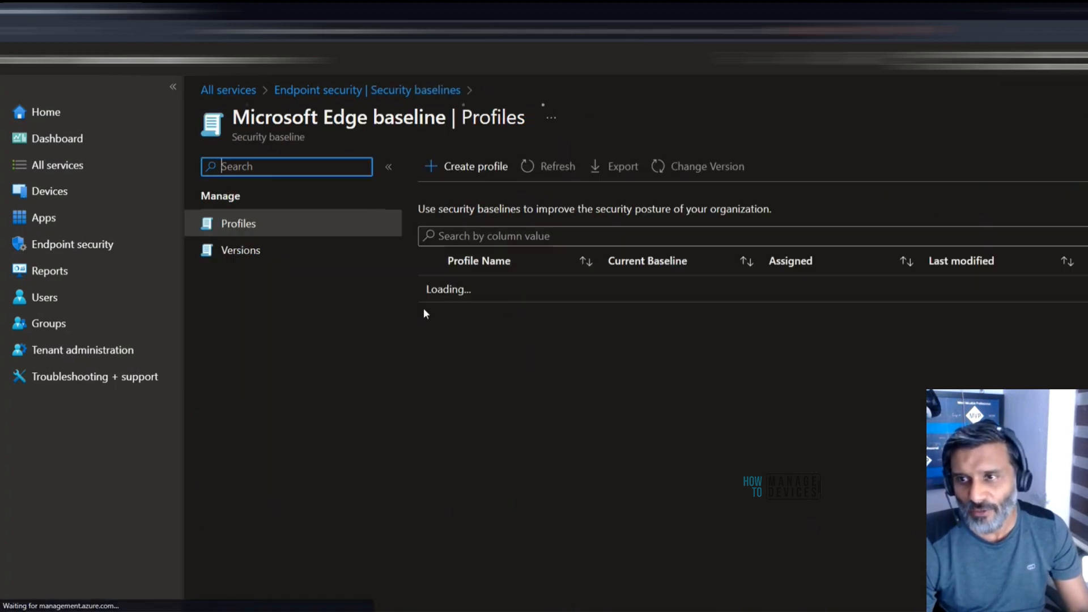
# - Inspect the existing Edge baseline profile's overview and properties, and return to the Microsoft Edge baseline profiles list
pyautogui.click(503, 333)
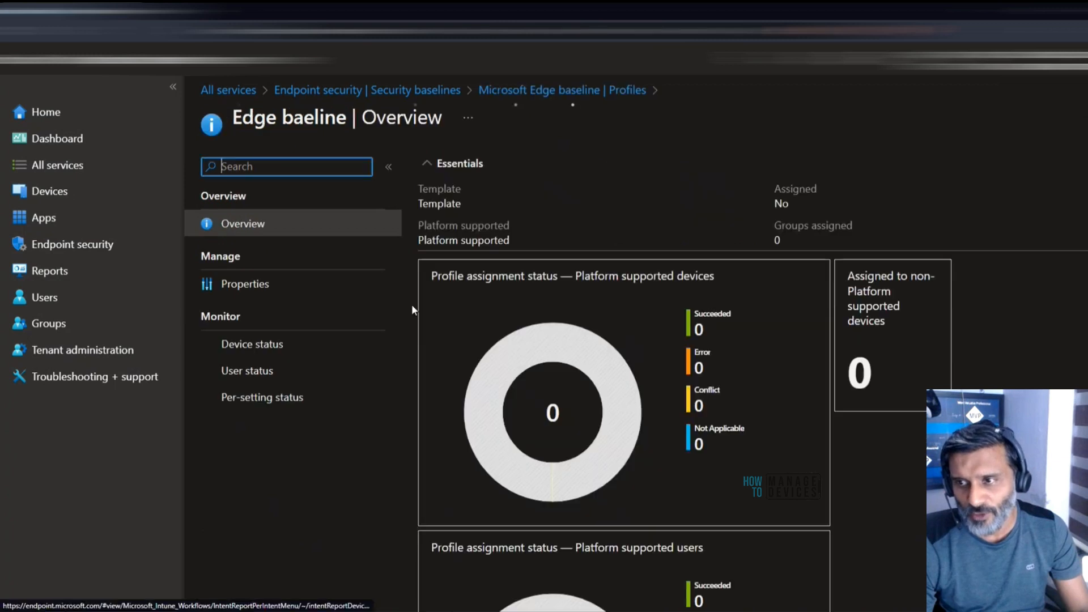
pyautogui.click(255, 285)
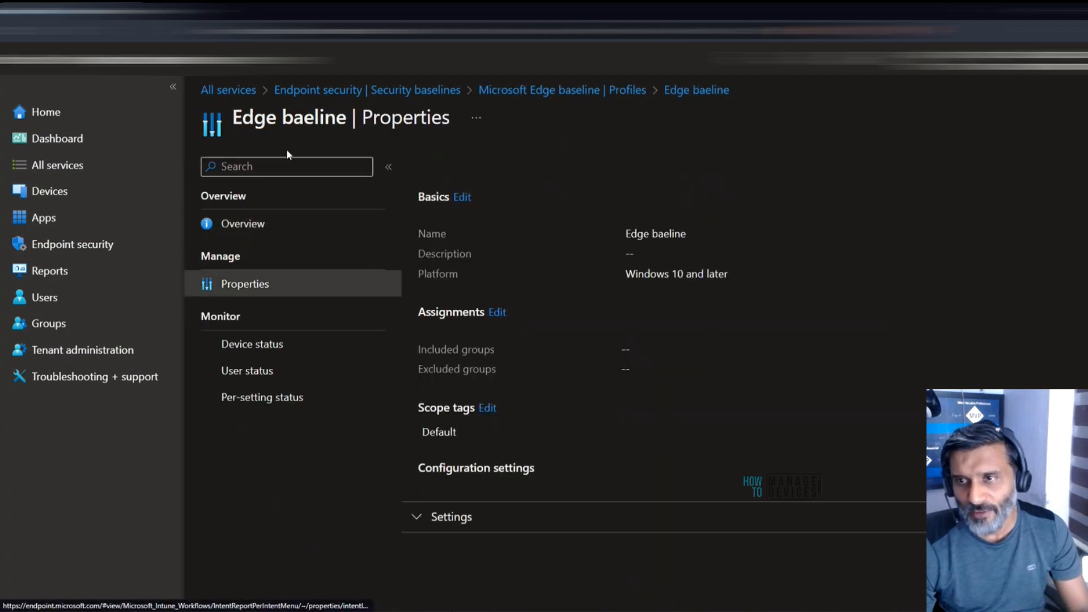
pyautogui.click(540, 90)
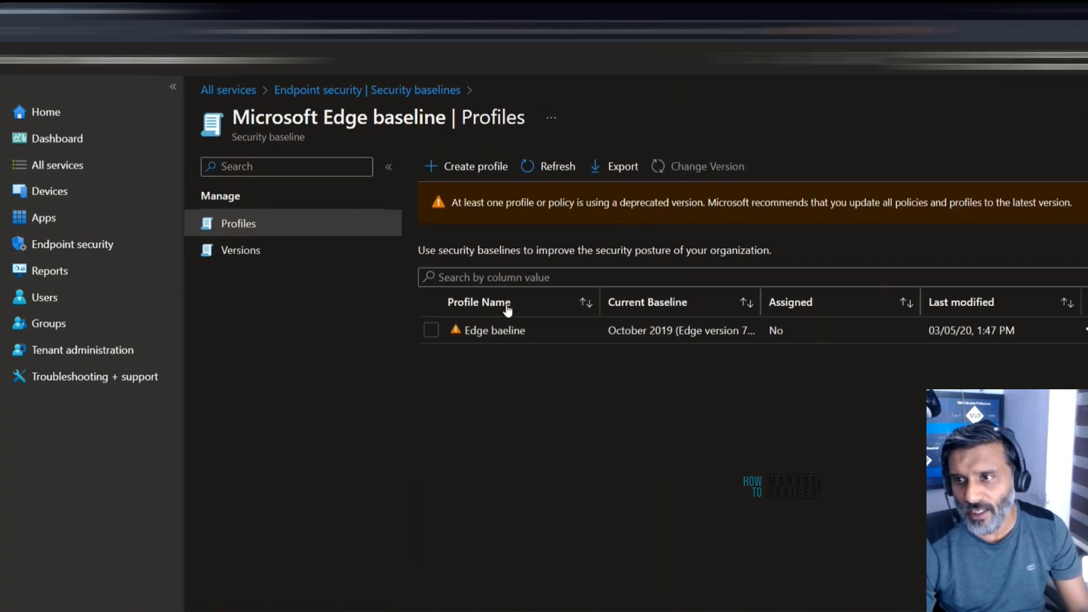
# - Start a new Microsoft Edge baseline profile named "SSasdas" and continue to its configuration settings
pyautogui.click(479, 165)
pyautogui.click(469, 214)
pyautogui.write('SS')
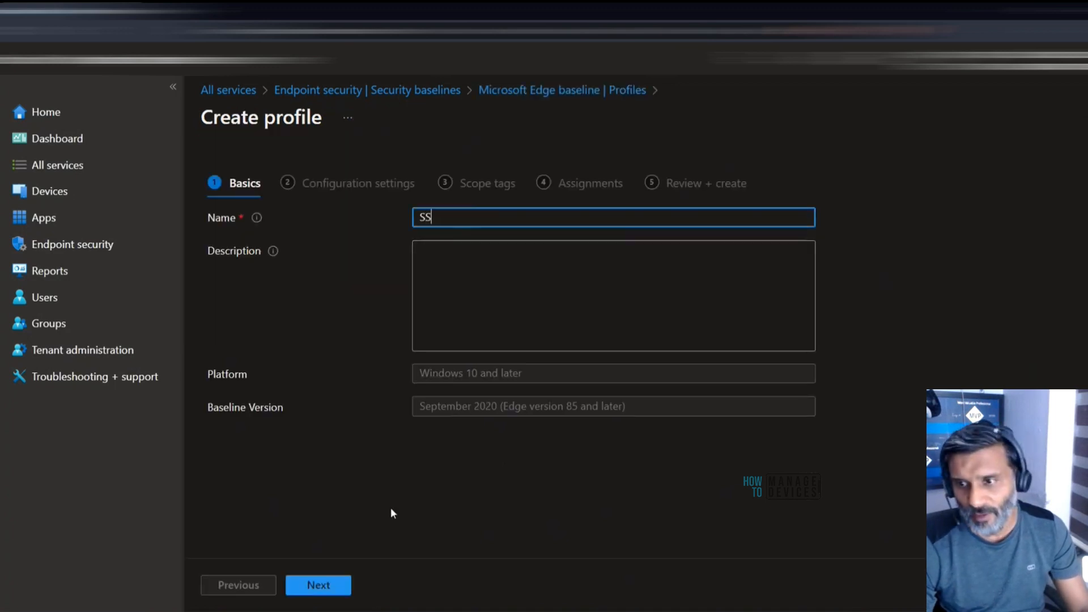
pyautogui.write('asdas')
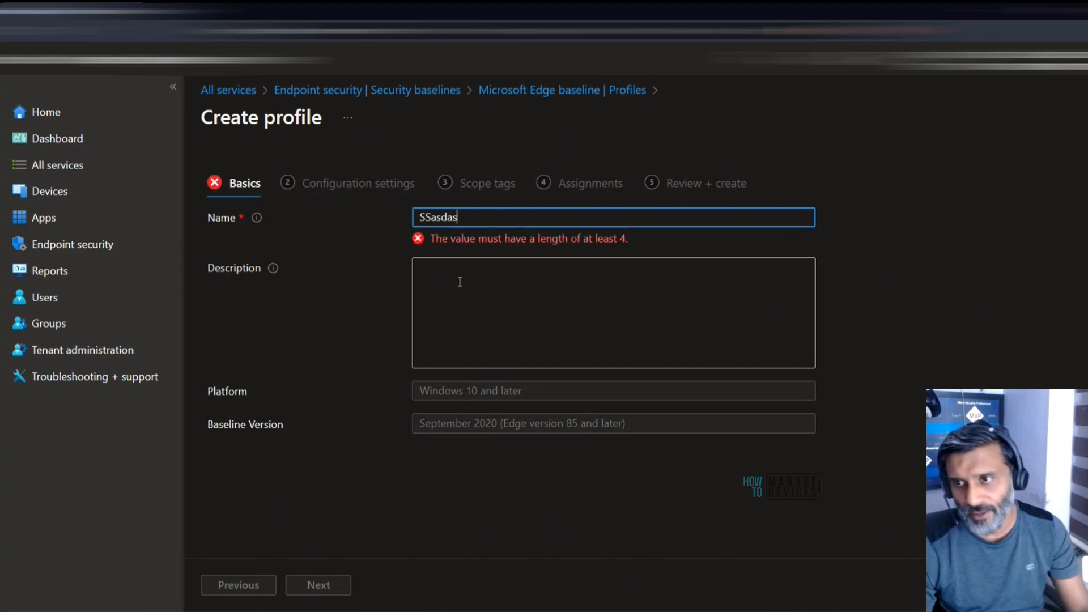
pyautogui.click(316, 585)
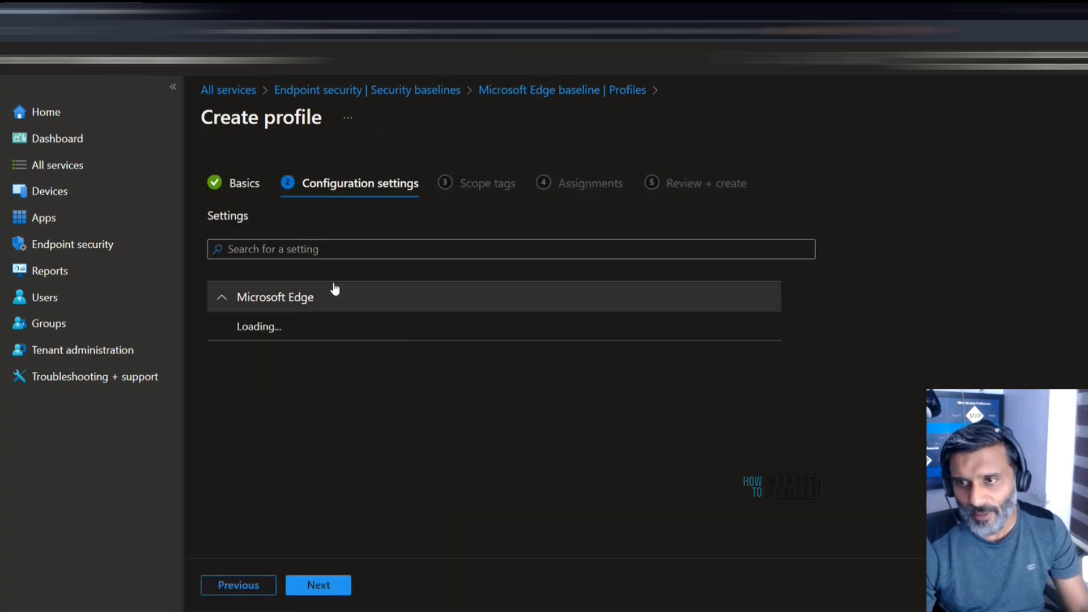
# - Review the preset Microsoft Edge settings and set Supported authentication schemes to Not configured
pyautogui.scroll(-5, 461, 369)
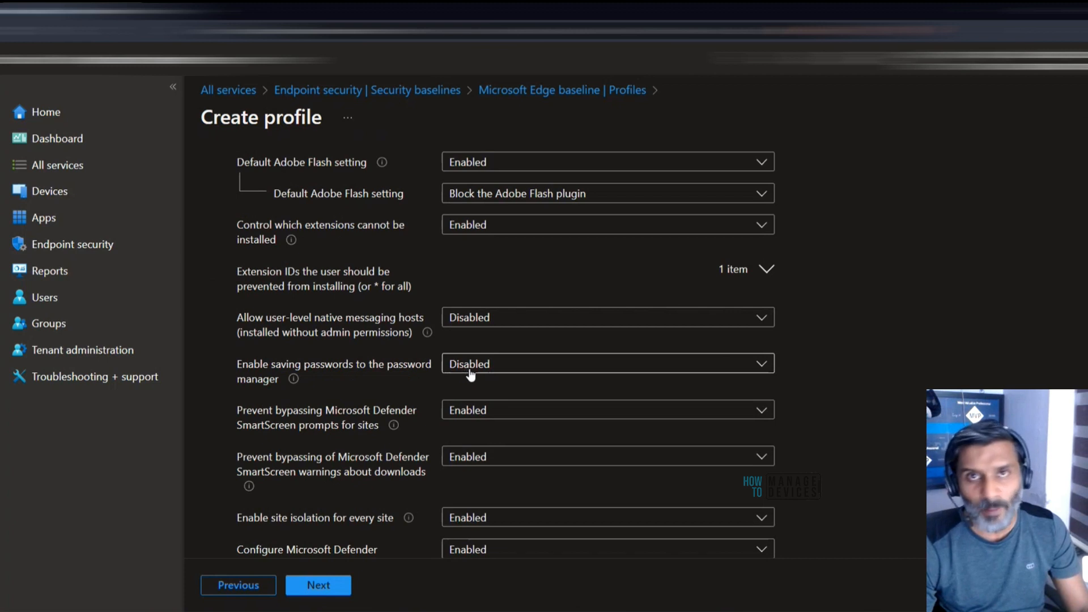
pyautogui.scroll(4, 473, 376)
pyautogui.click(526, 273)
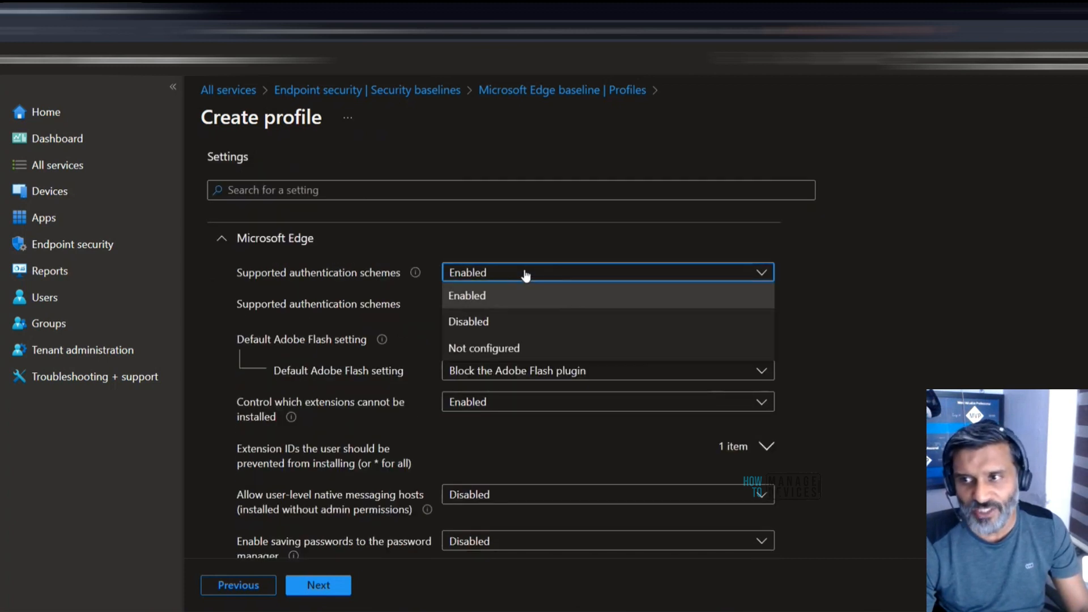
pyautogui.click(570, 347)
pyautogui.click(553, 273)
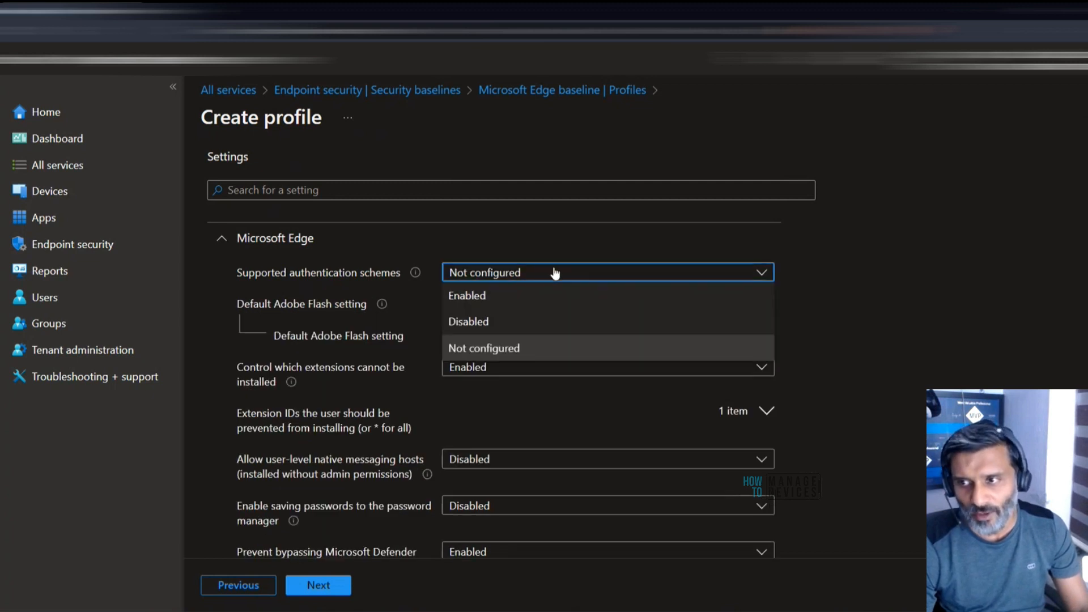
pyautogui.click(872, 273)
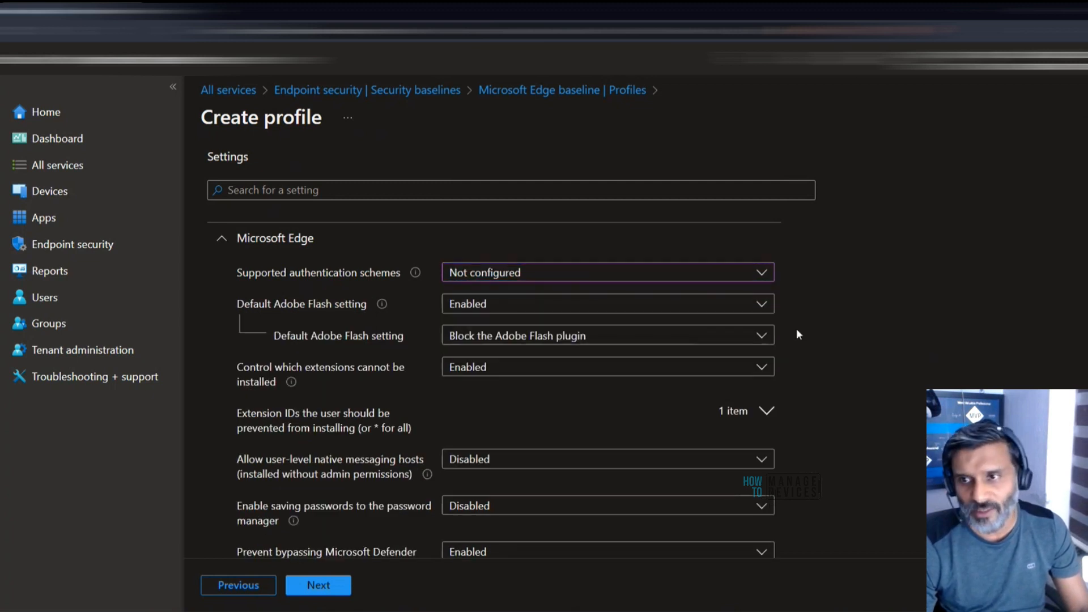
# - Discard the unfinished Edge baseline profile and return to the Security baselines list
pyautogui.click(413, 193)
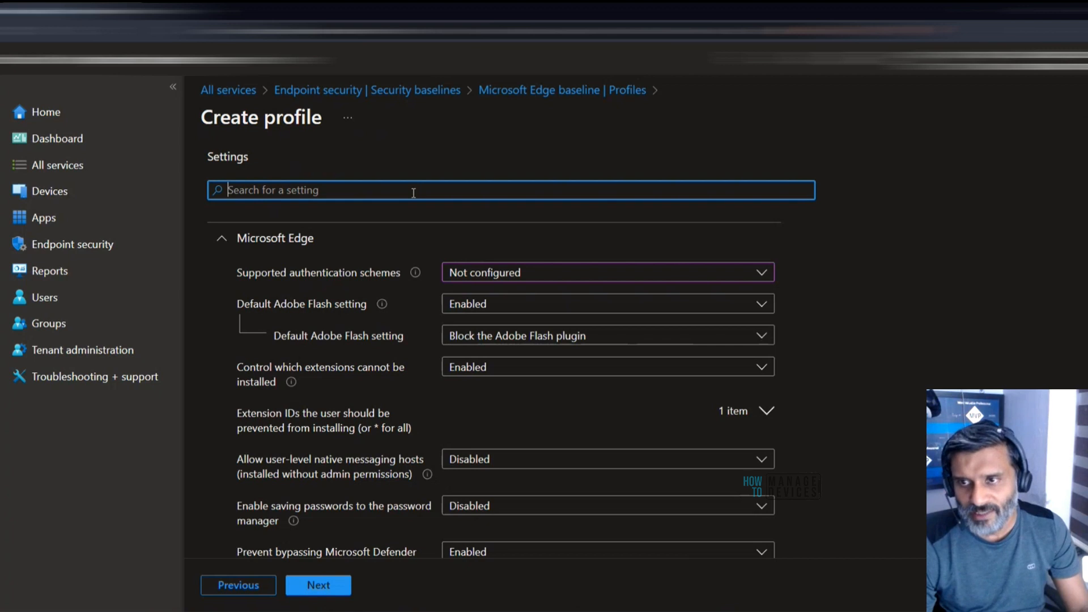
pyautogui.click(422, 95)
pyautogui.press('Return')
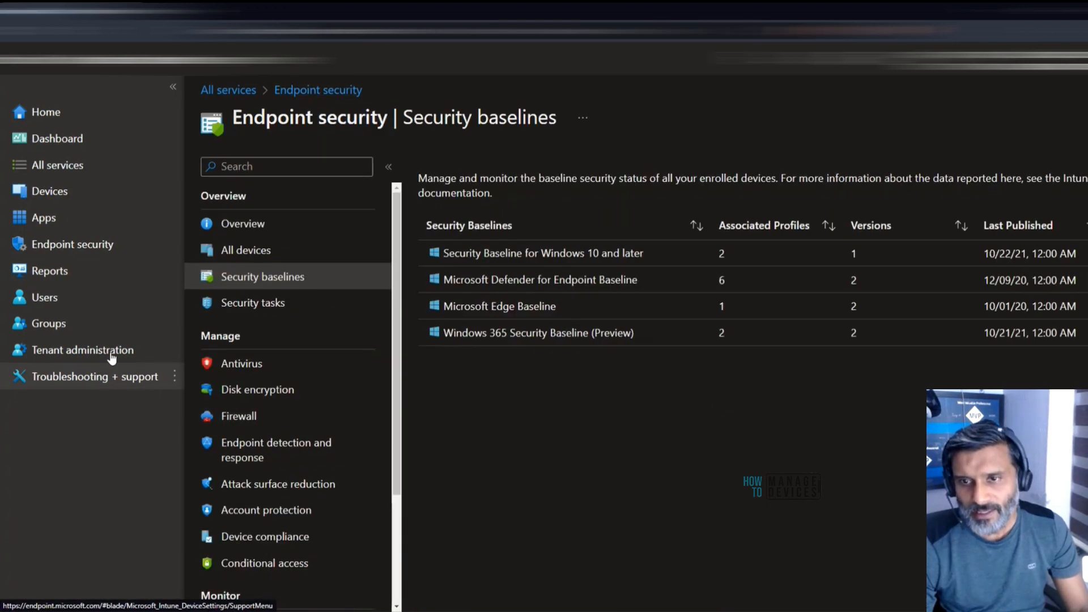
# - In Reports, view Device compliance and refresh the summaries for Windows updates (preview) and Cloud attached devices (preview)
pyautogui.click(59, 275)
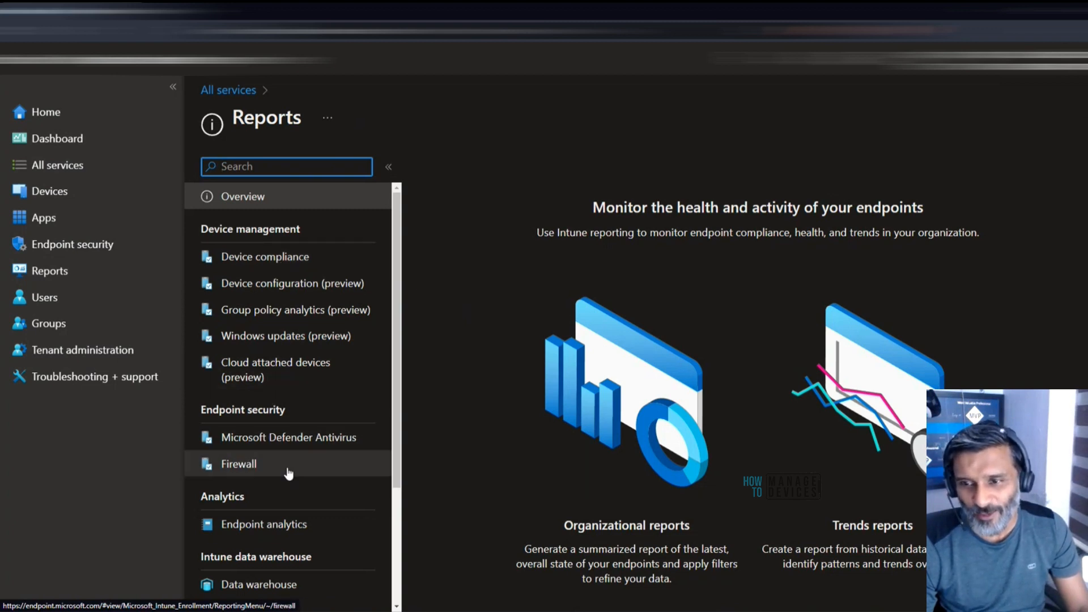
pyautogui.click(267, 259)
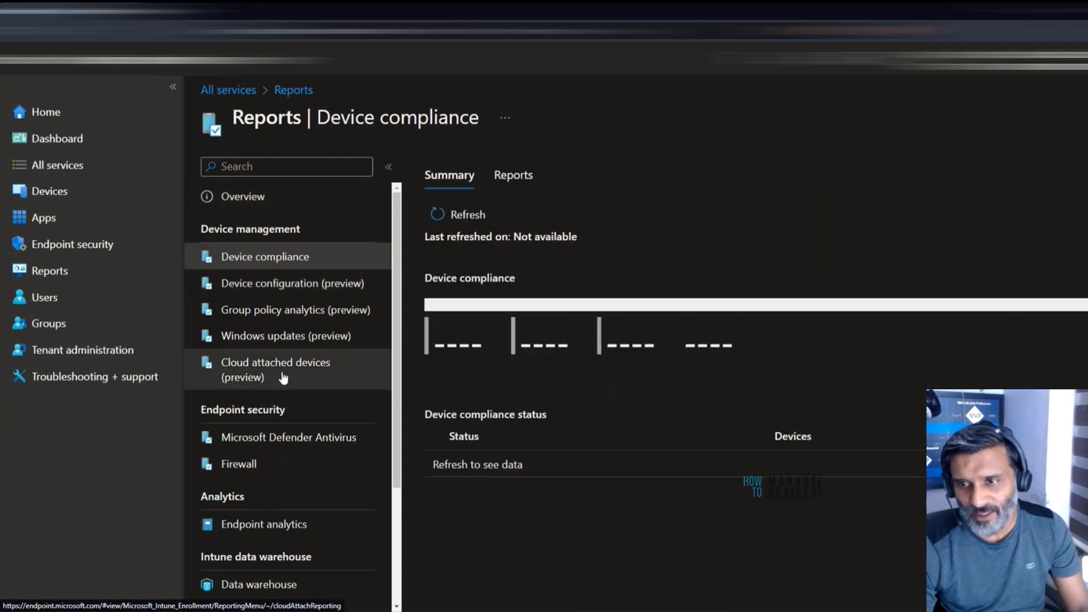
pyautogui.click(301, 336)
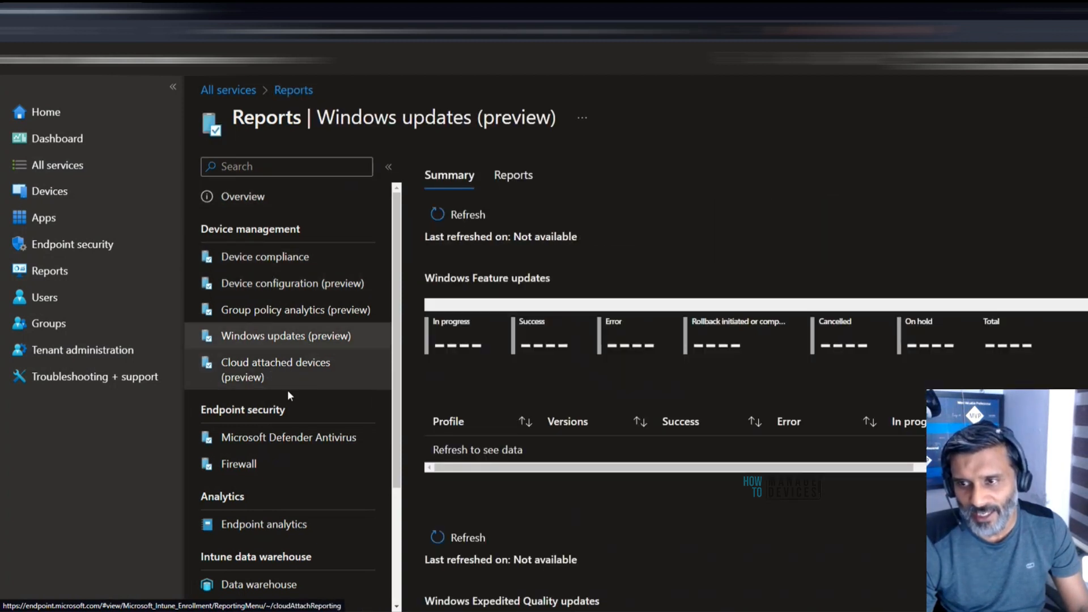
pyautogui.click(461, 215)
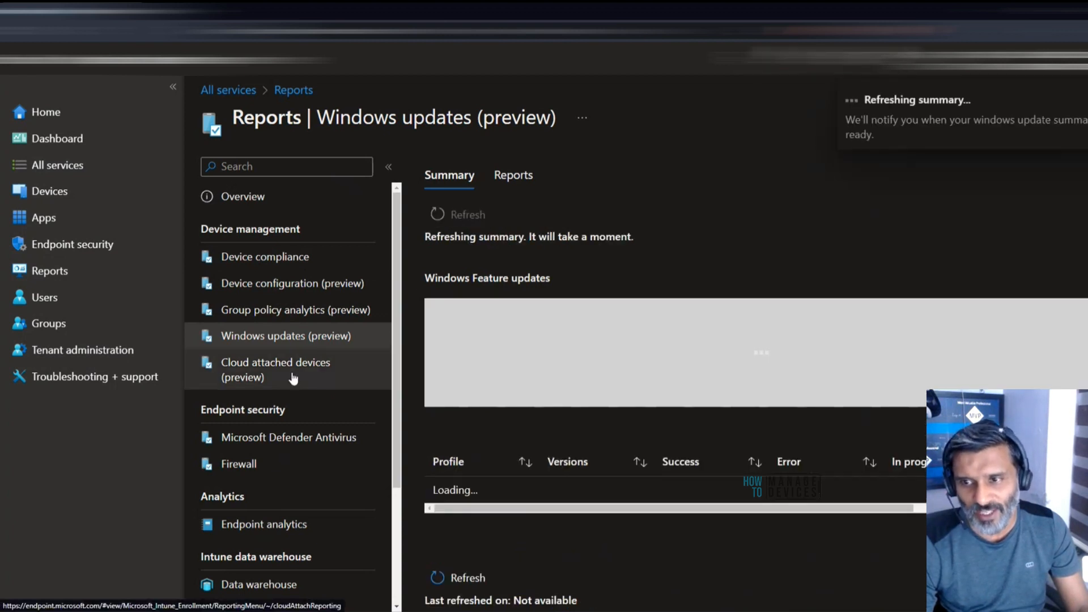
pyautogui.click(292, 378)
pyautogui.click(448, 214)
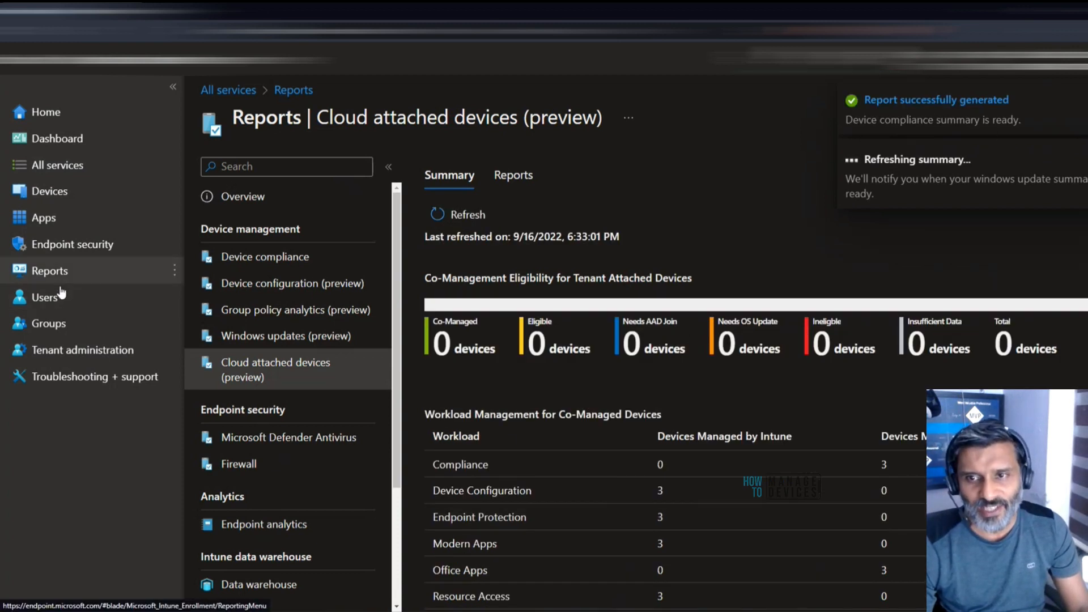
# - Open the configuration profiles for the Windows platform in the Devices section
pyautogui.click(66, 197)
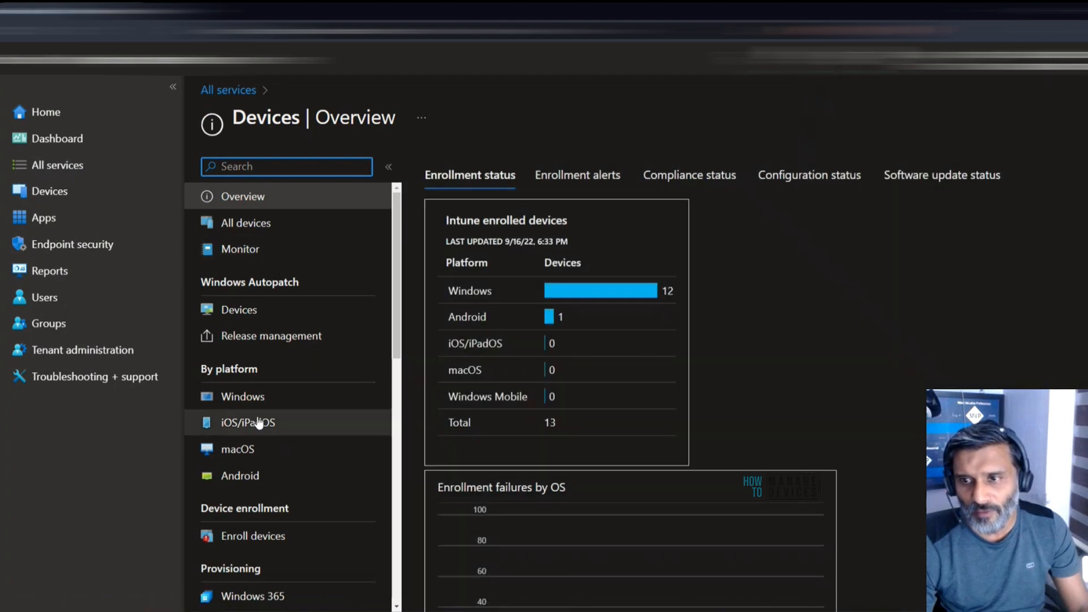
pyautogui.click(249, 403)
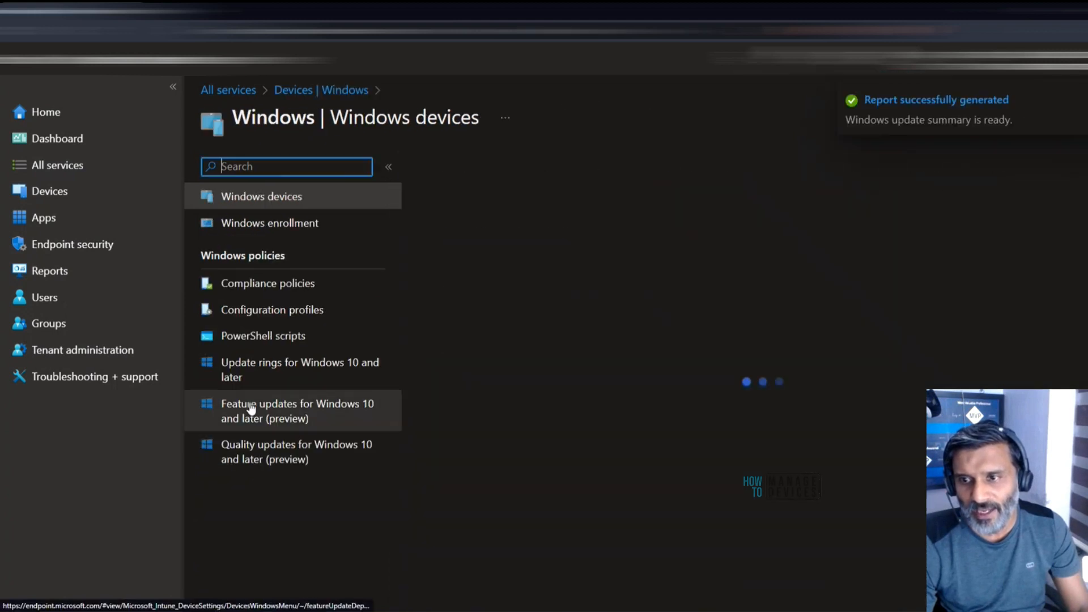
pyautogui.click(295, 316)
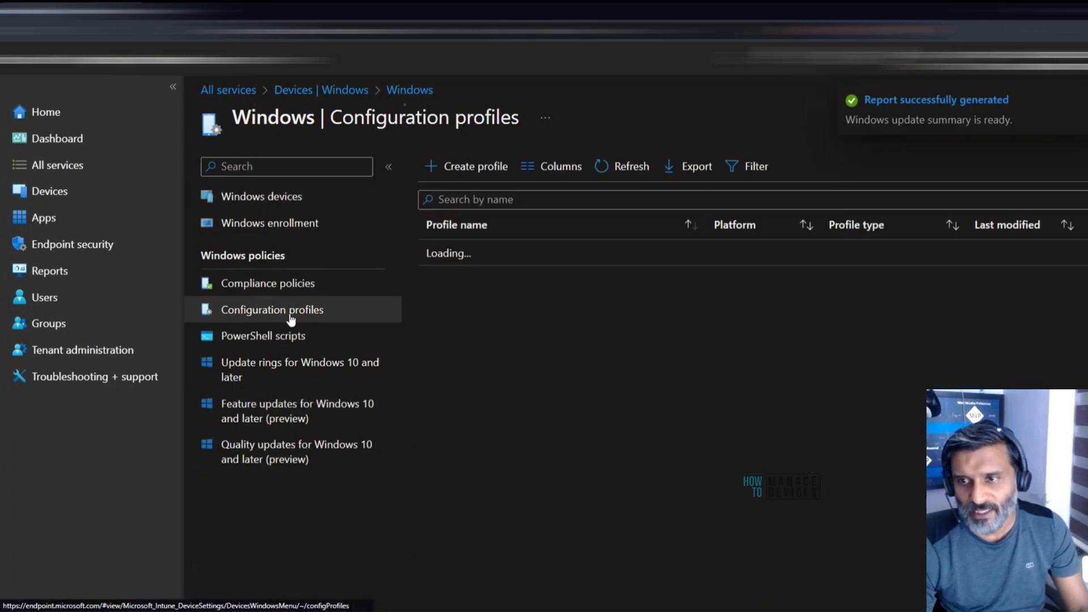
# - Start a Settings catalog profile for Windows 10 and later named "sdfsdfsd" and continue to its configuration settings
pyautogui.click(483, 165)
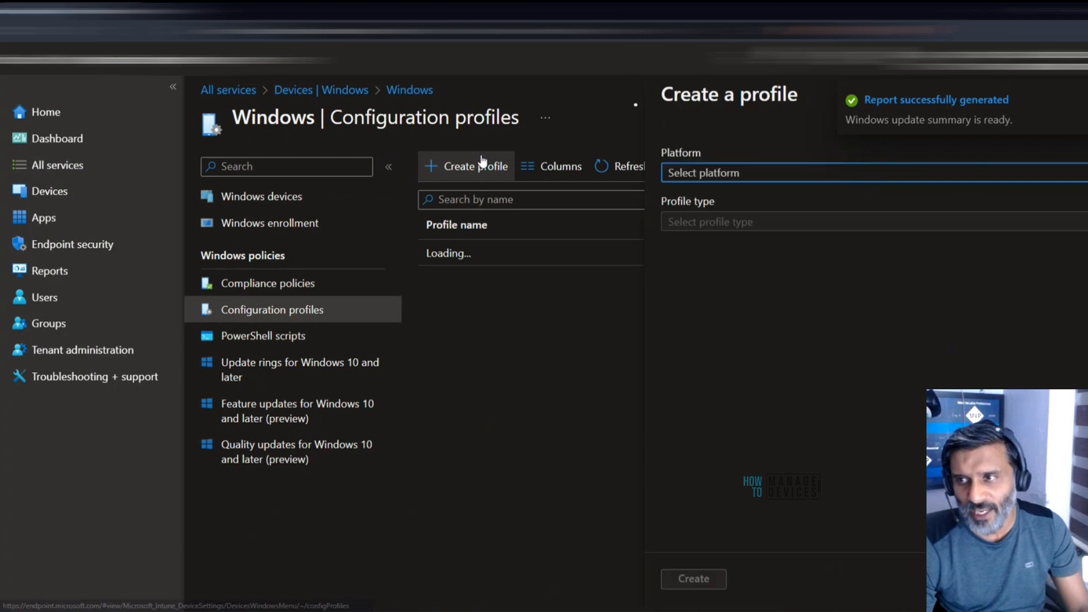
pyautogui.click(735, 175)
pyautogui.click(745, 196)
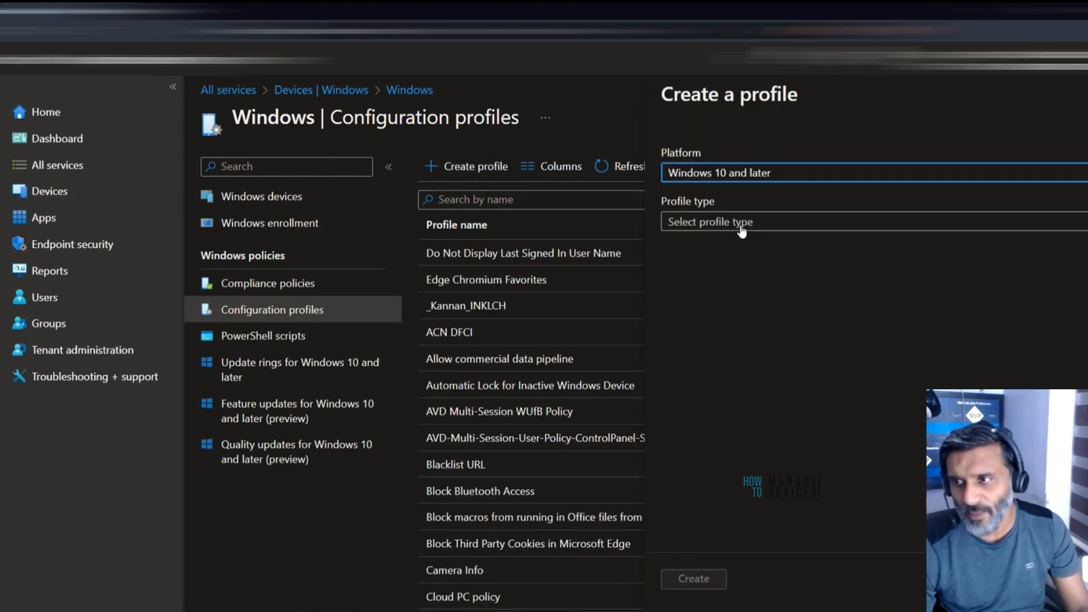
pyautogui.click(736, 222)
pyautogui.click(748, 245)
pyautogui.click(693, 579)
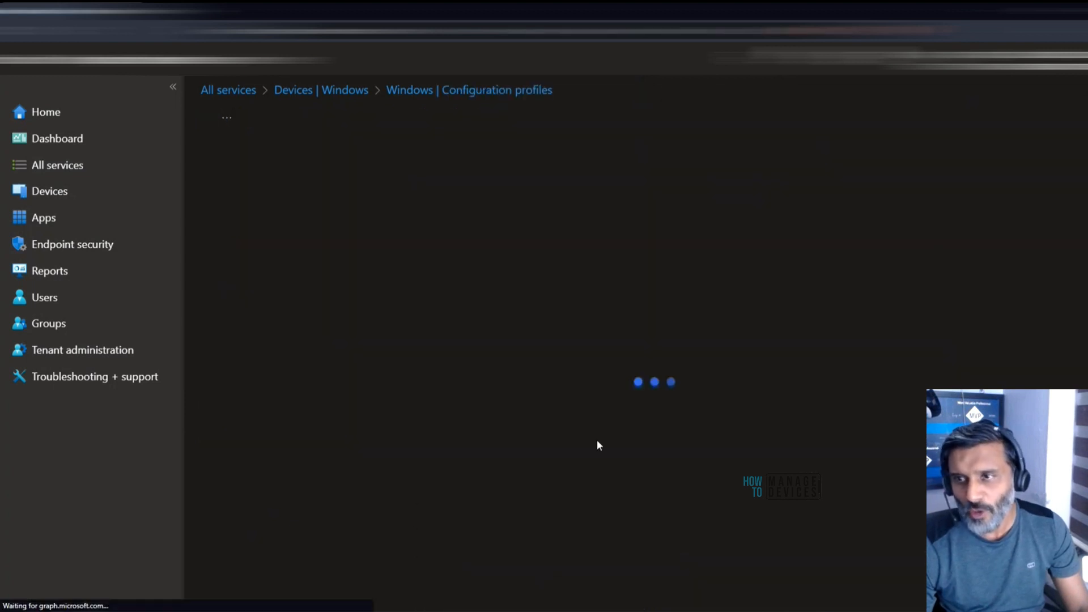
pyautogui.click(462, 217)
pyautogui.write('sdfsdfsd')
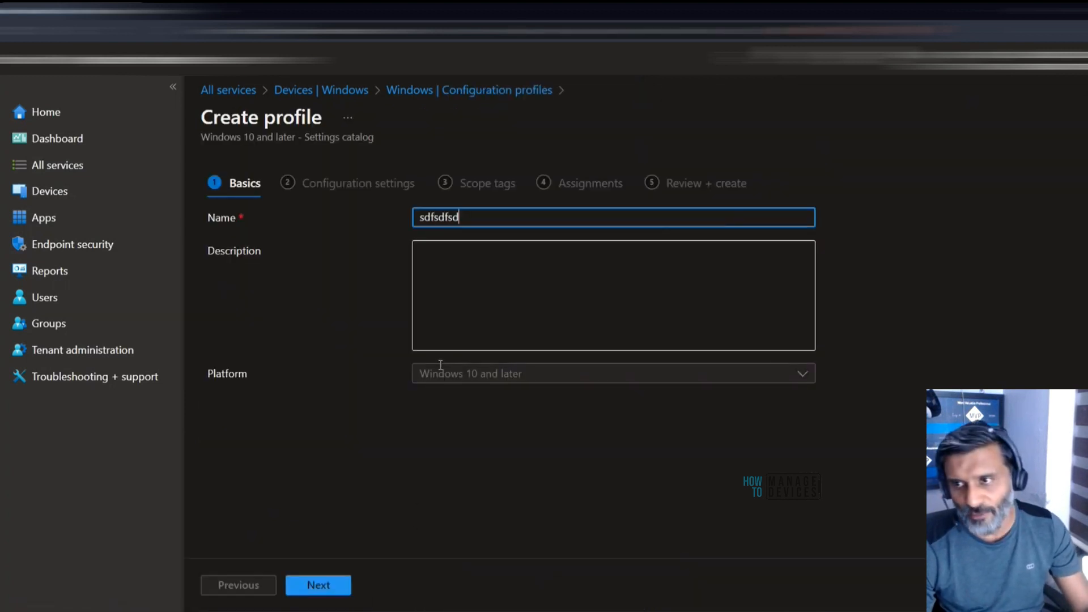
pyautogui.click(331, 583)
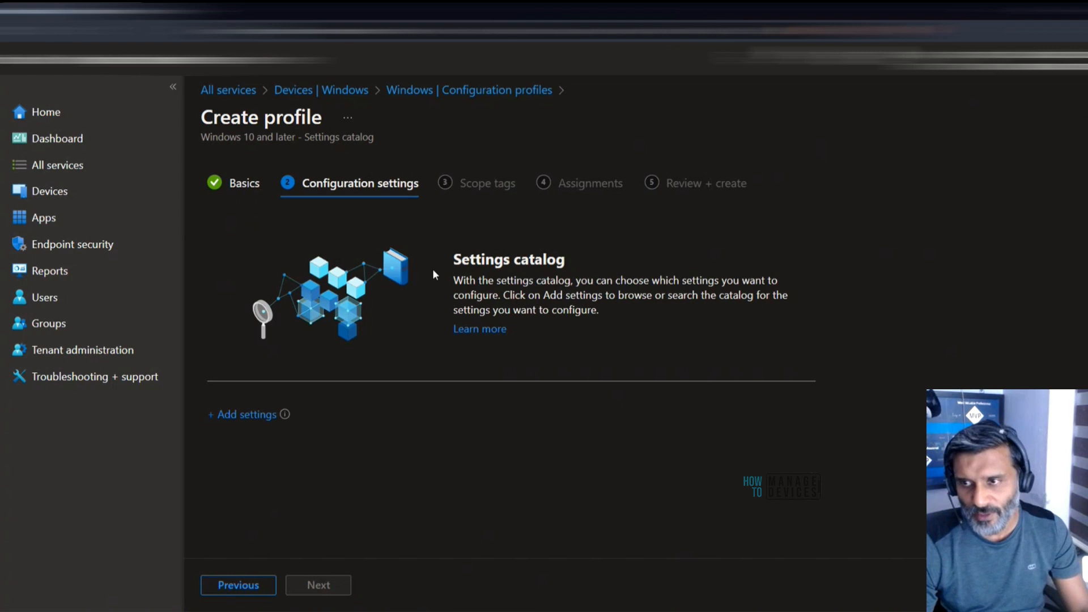
# - Search the settings catalog for "control" and add Go directly to Components Wizard (User) from Control Panel's Add or Remove Programs category
pyautogui.click(246, 414)
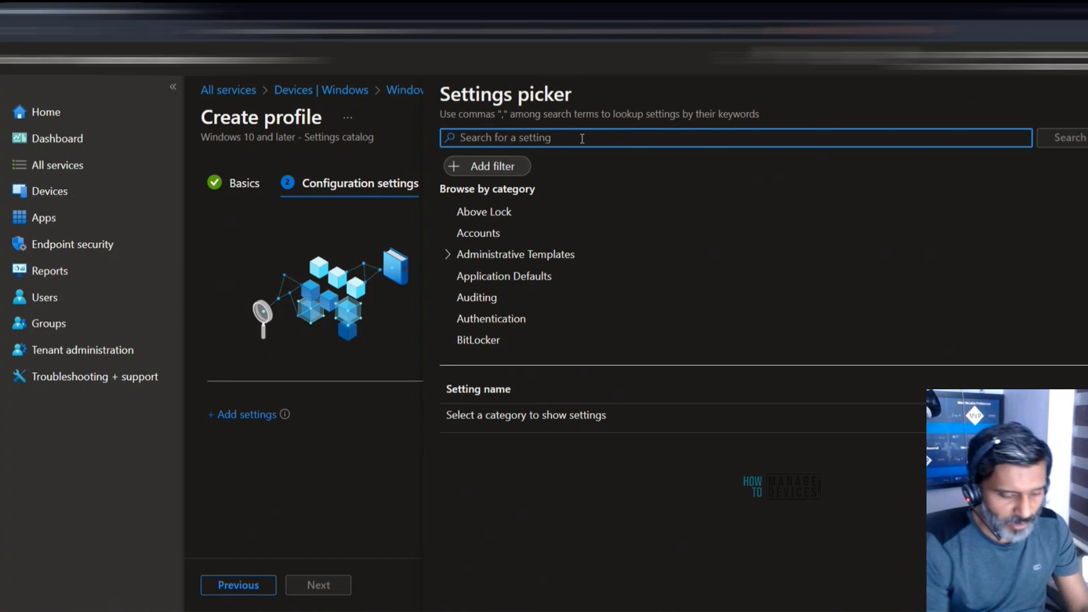
pyautogui.write('control')
pyautogui.press('Return')
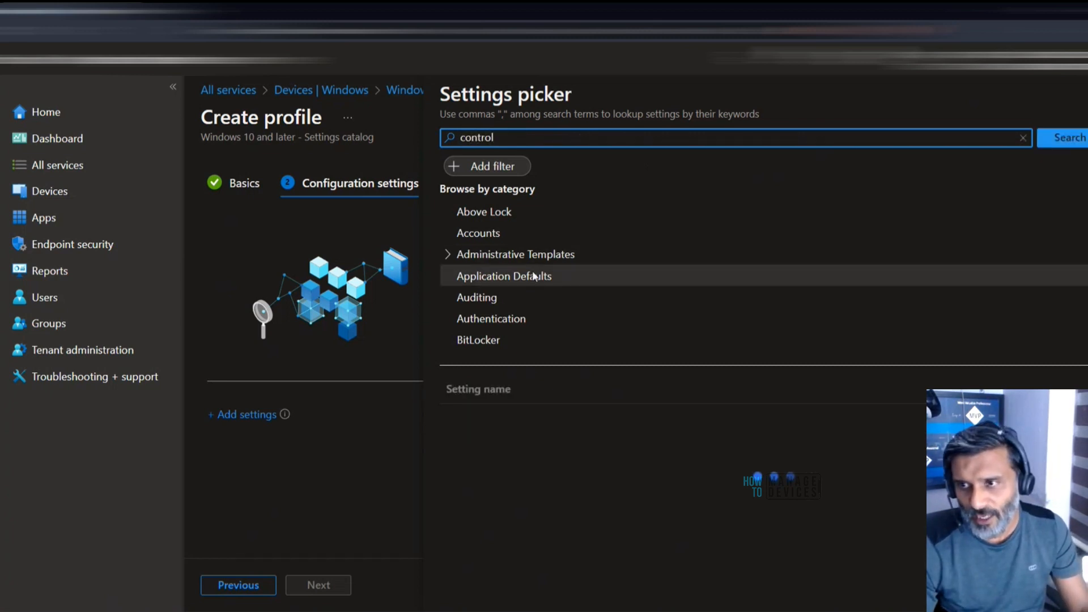
pyautogui.click(449, 253)
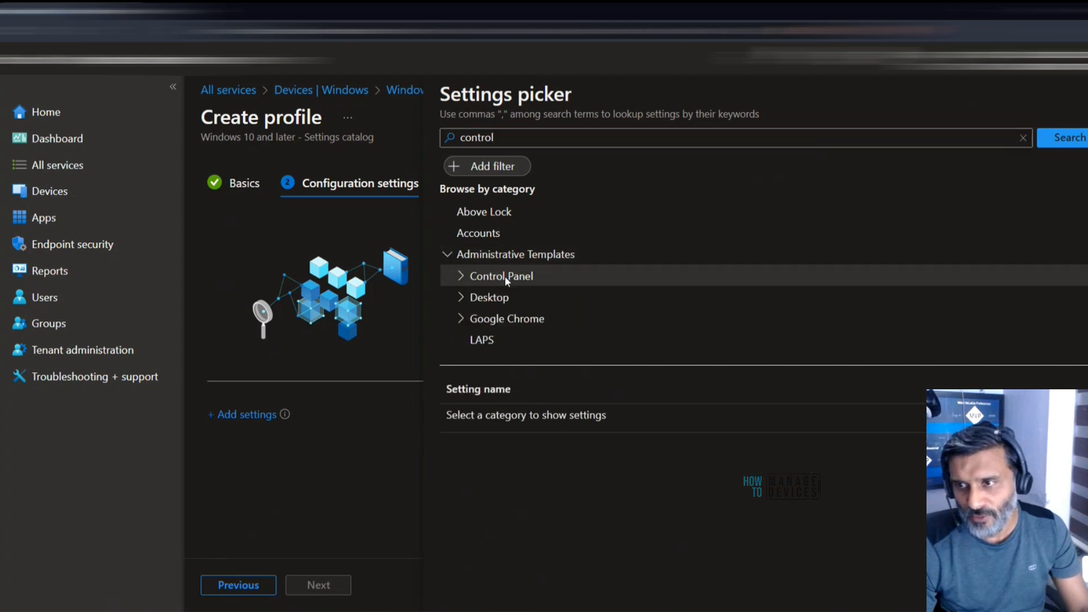
pyautogui.click(461, 275)
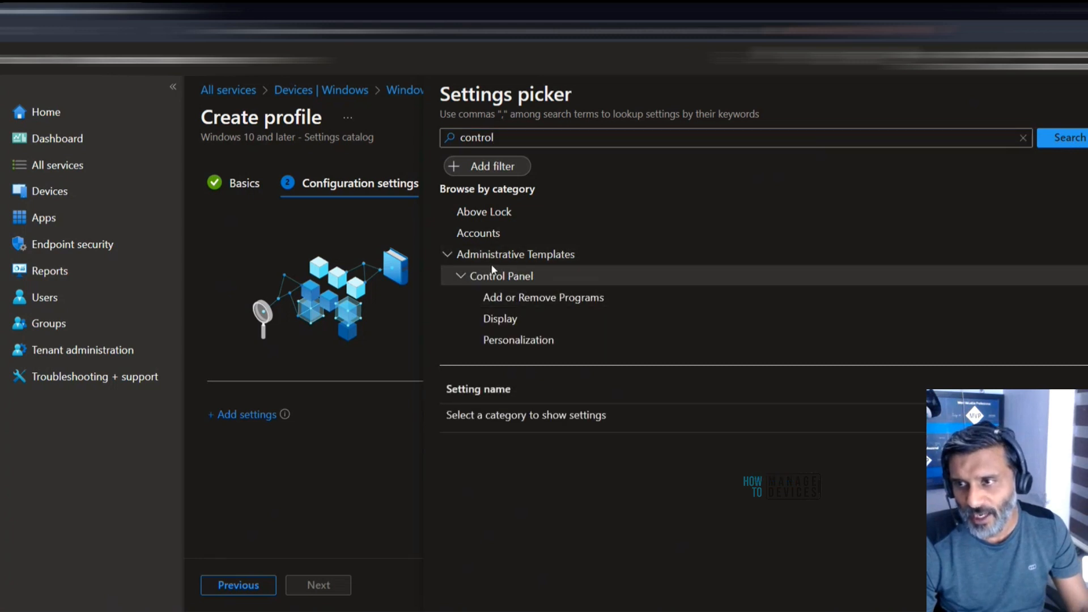
pyautogui.click(536, 298)
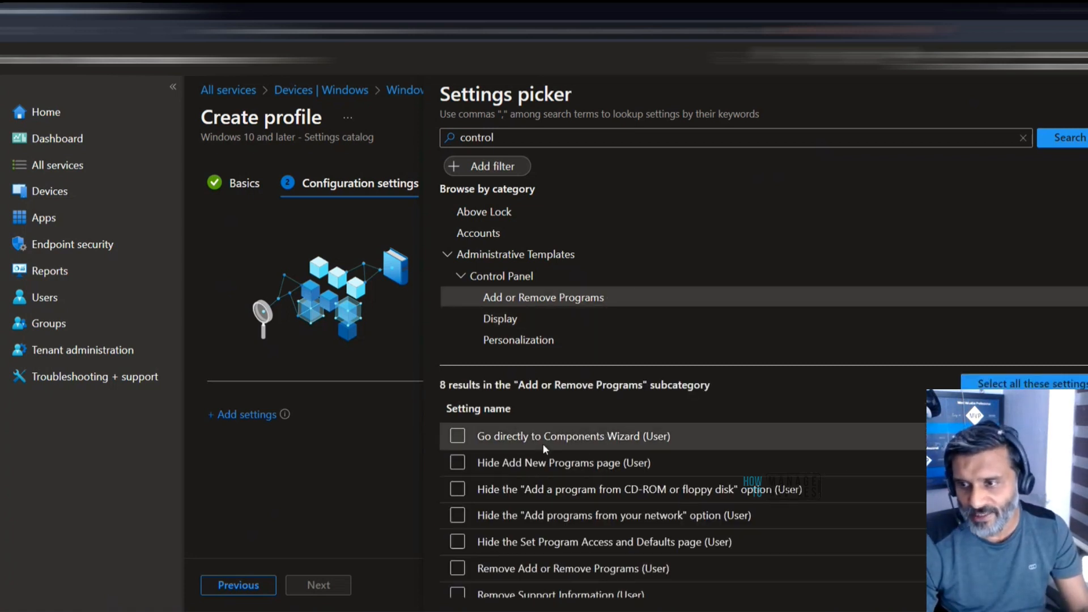
pyautogui.click(457, 437)
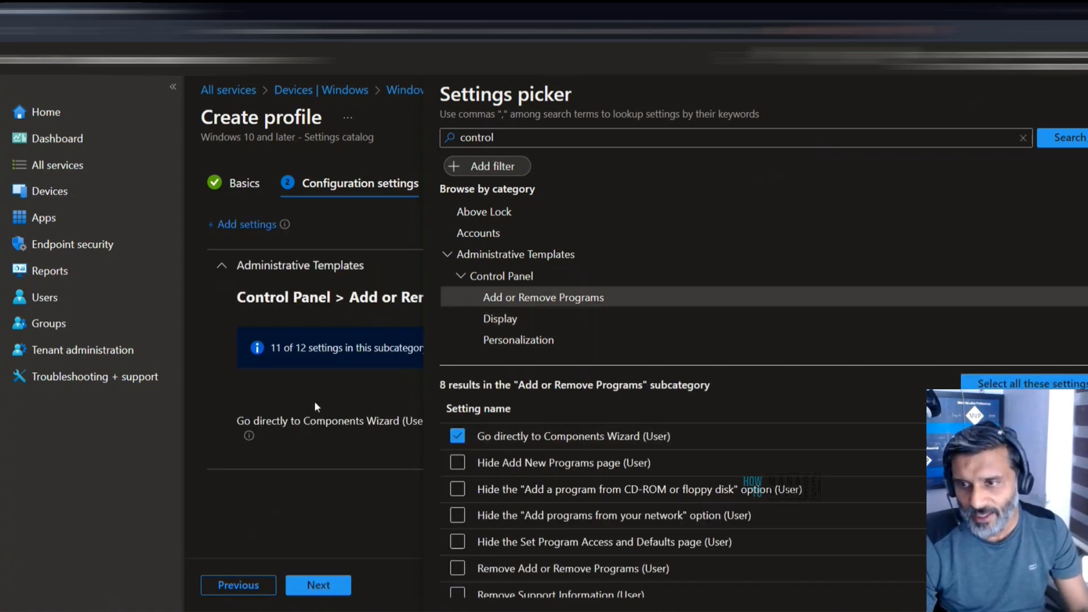
pyautogui.click(1085, 95)
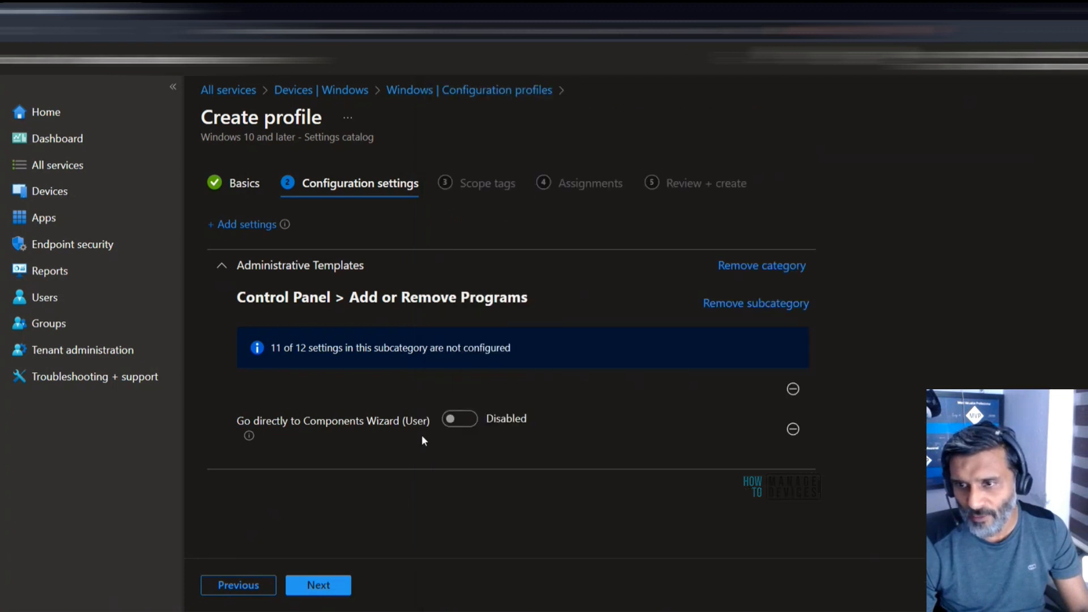
# - Set Go directly to Components Wizard (User) to Enabled, and discard the unfinished profile to return to the configuration profiles list
pyautogui.click(462, 422)
pyautogui.click(459, 424)
pyautogui.click(460, 422)
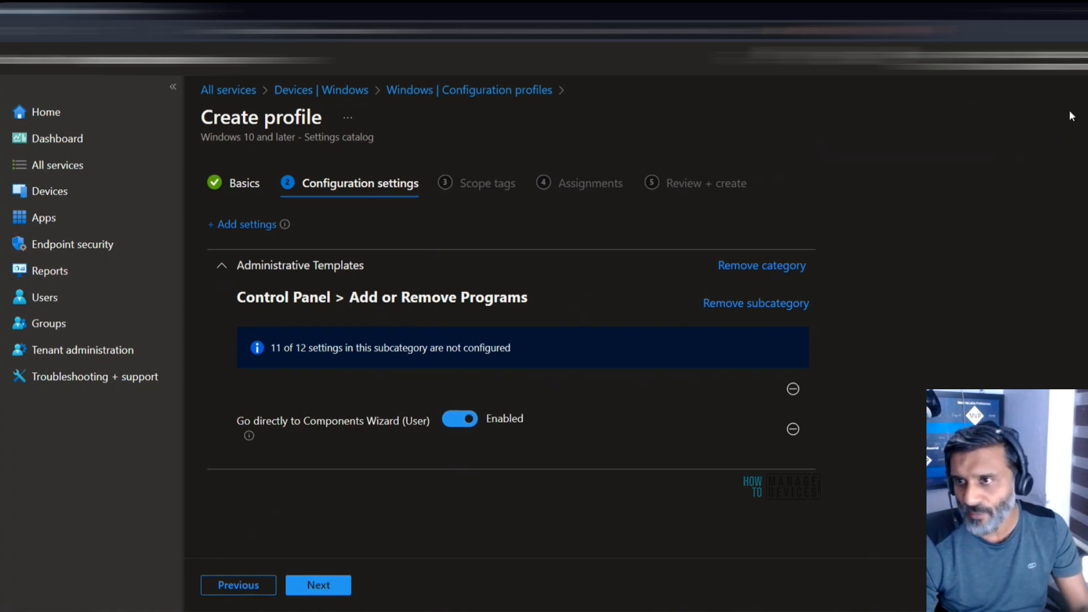
pyautogui.click(1084, 117)
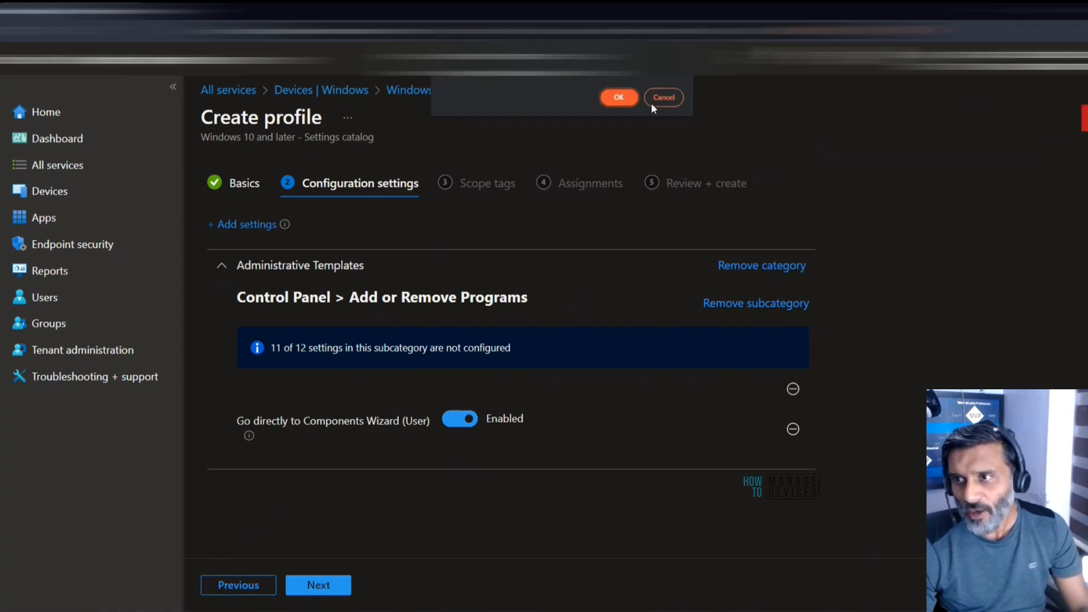
pyautogui.click(619, 97)
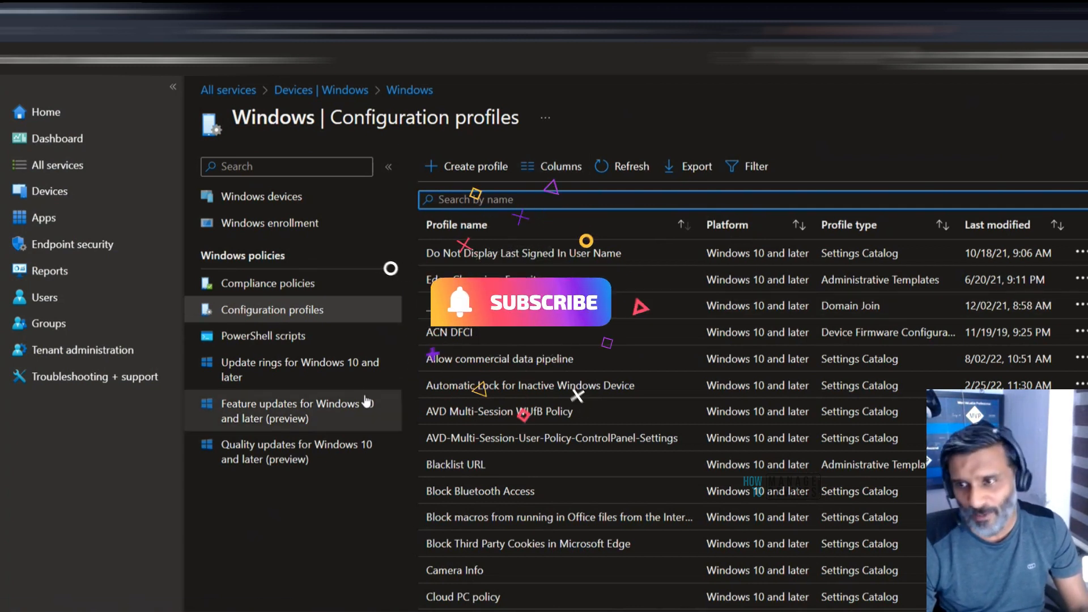
# - View the list of all users and the list of all groups, and try starting a new group
pyautogui.click(52, 299)
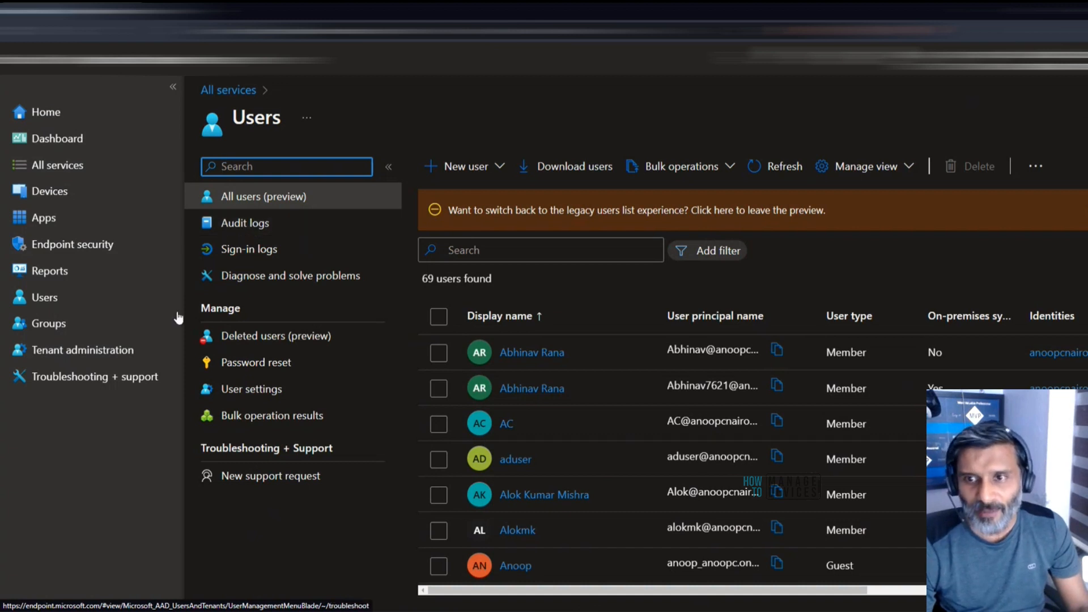
pyautogui.click(77, 329)
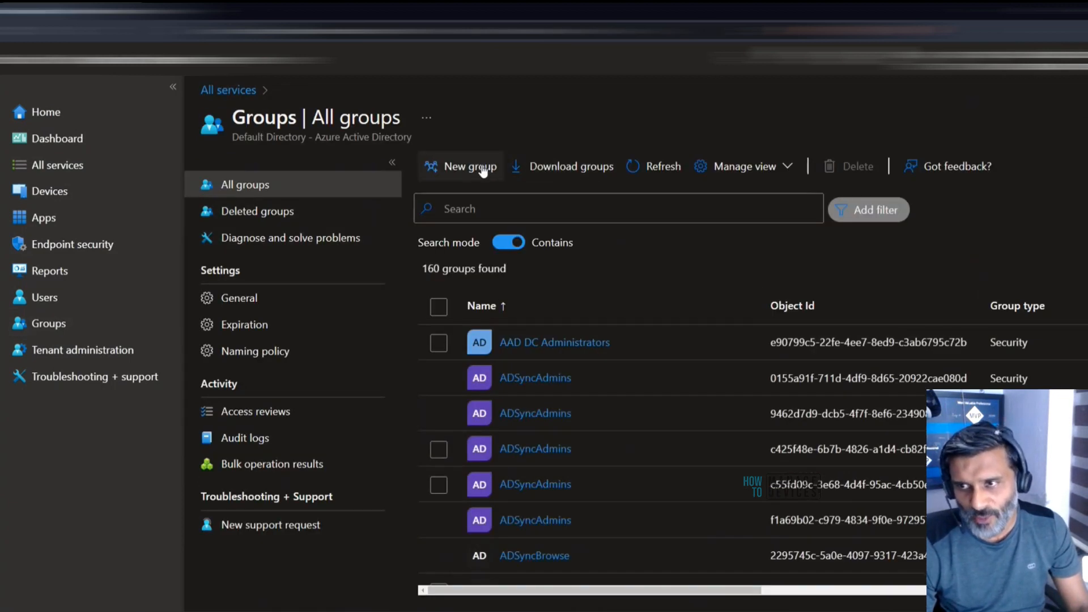
pyautogui.click(482, 172)
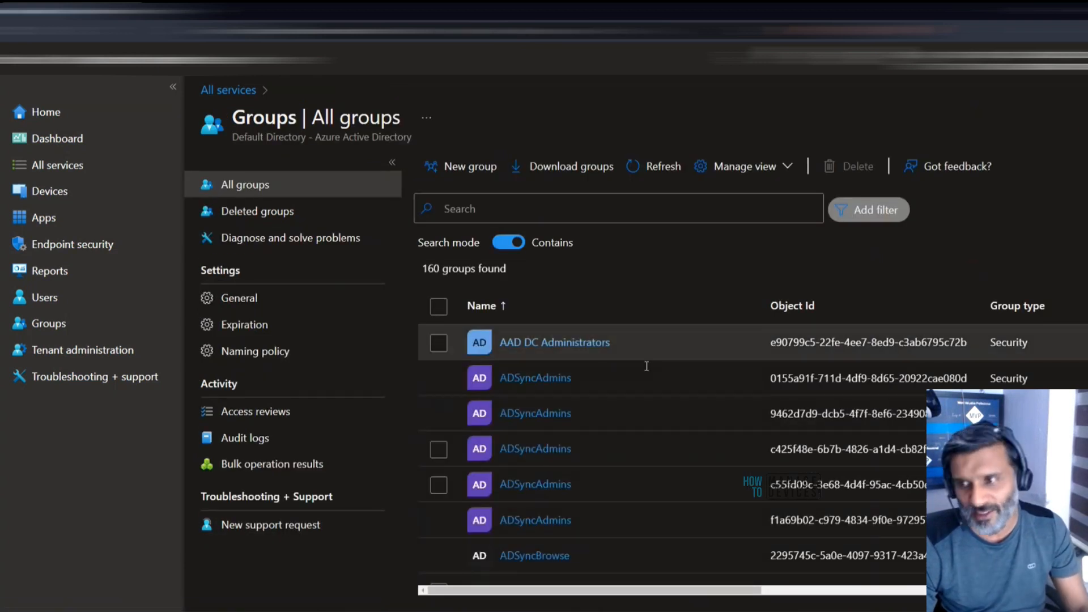
# - Open Tenant administration and review its available options down to the End user experiences and Windows Autopatch sections
pyautogui.click(154, 352)
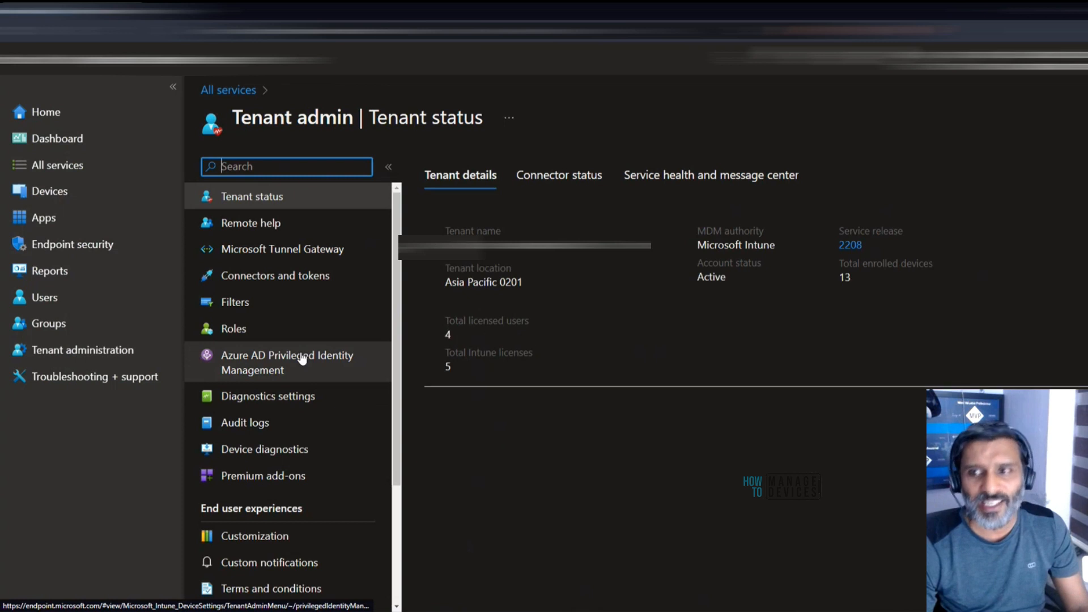
pyautogui.scroll(-3, 305, 377)
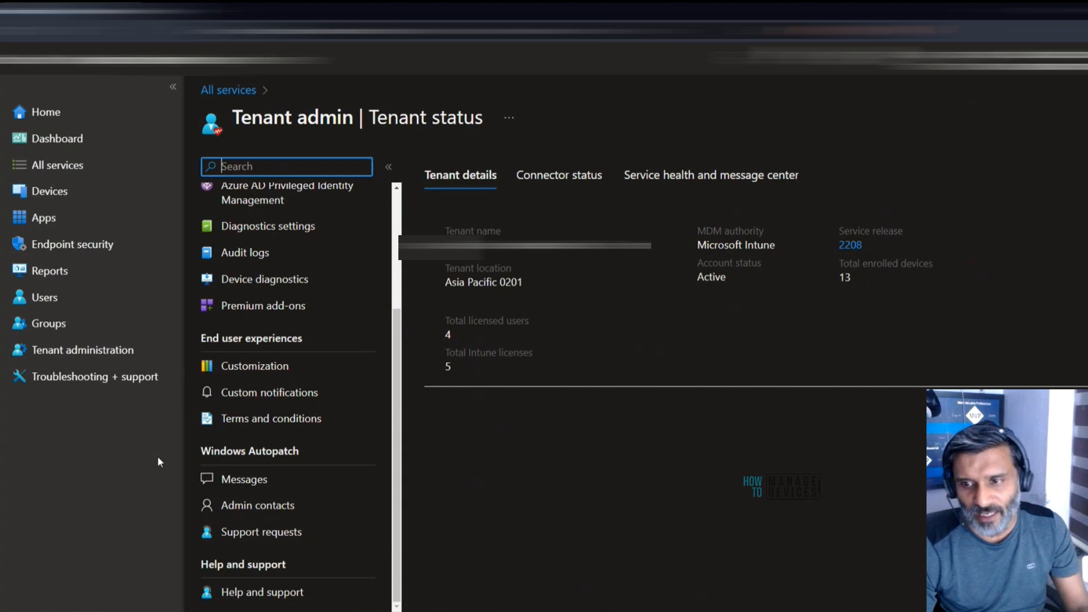
pyautogui.click(244, 480)
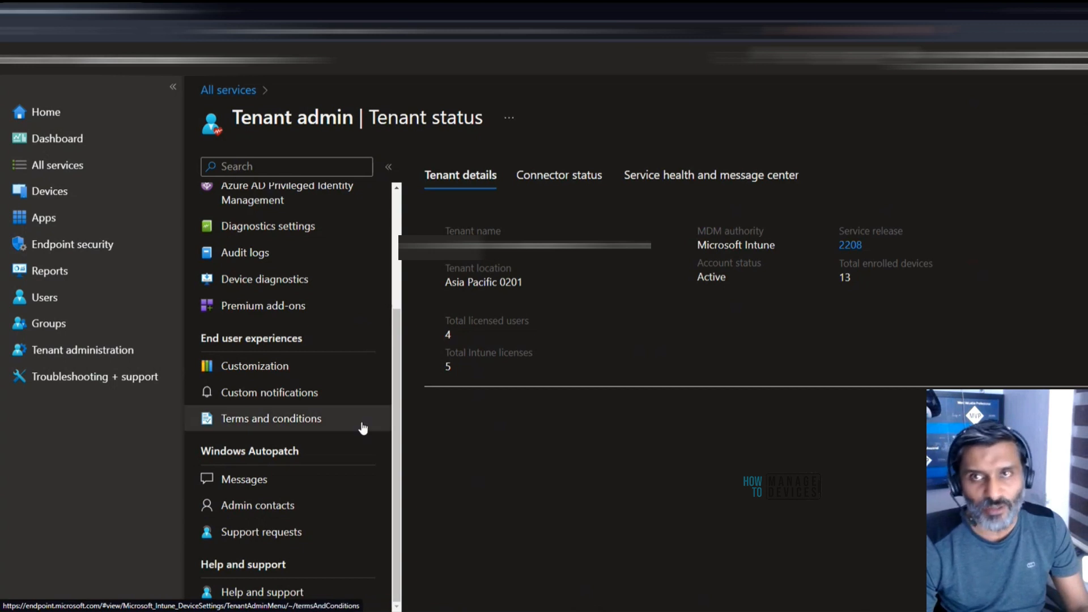
pyautogui.click(281, 487)
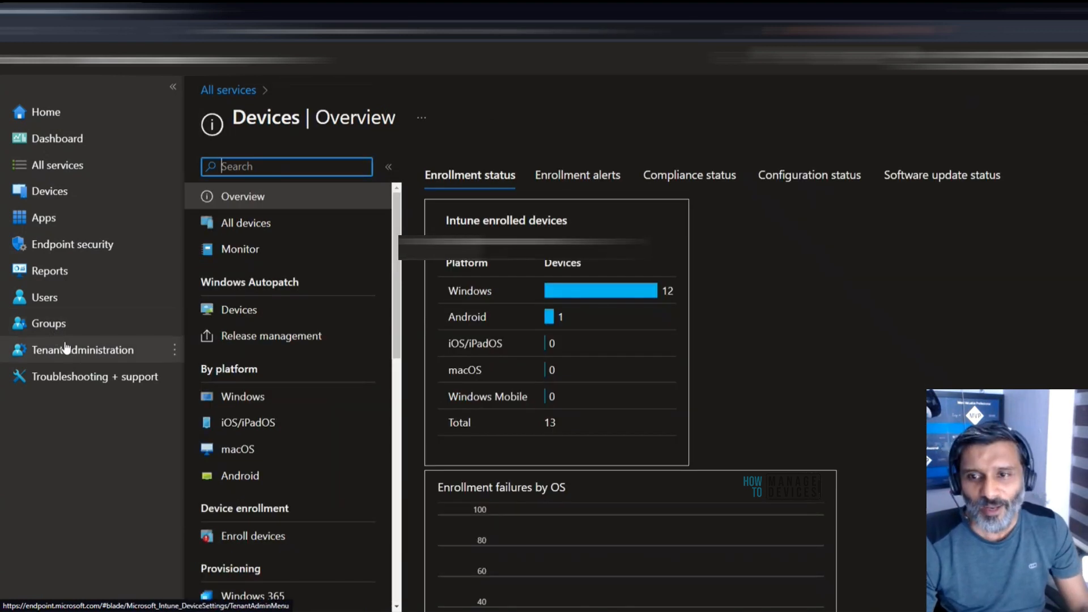
# - Open the service health and message center under Tenant administration and view the details of the Microsoft Intune service health incident
pyautogui.click(66, 348)
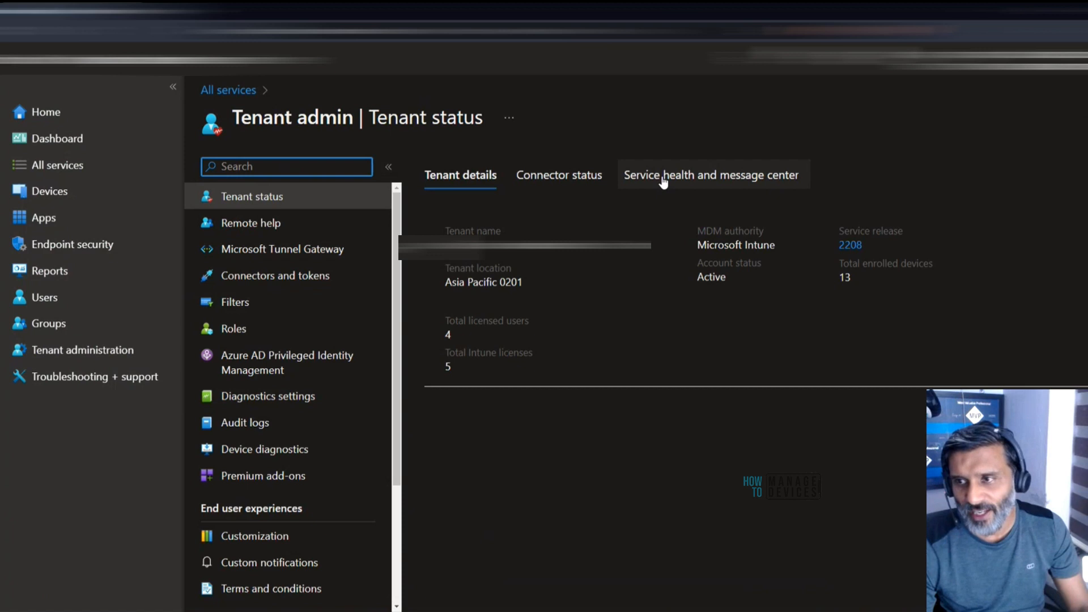
pyautogui.click(684, 175)
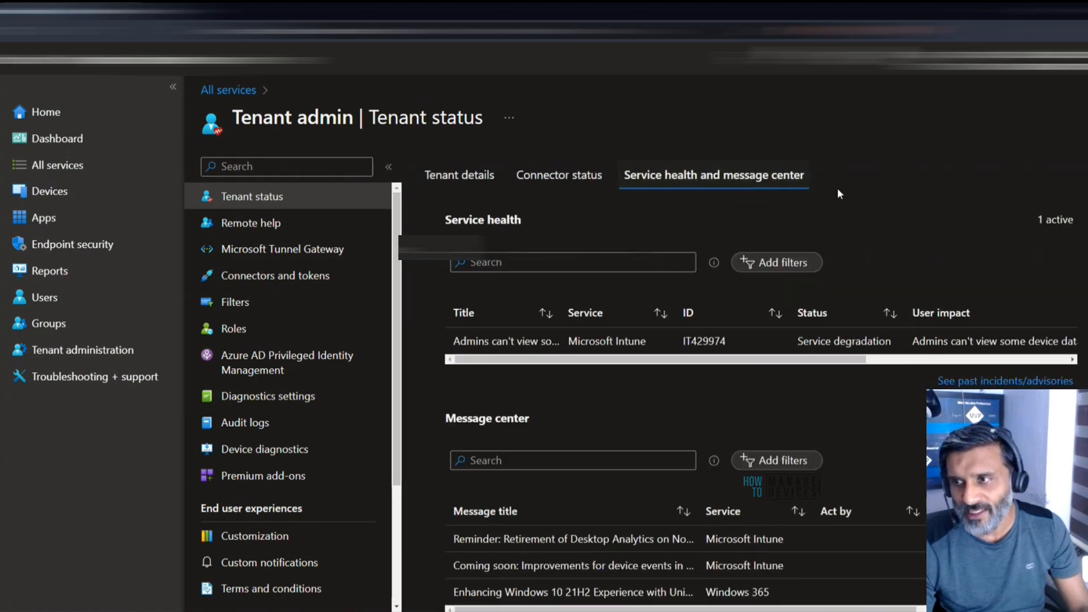
pyautogui.click(521, 345)
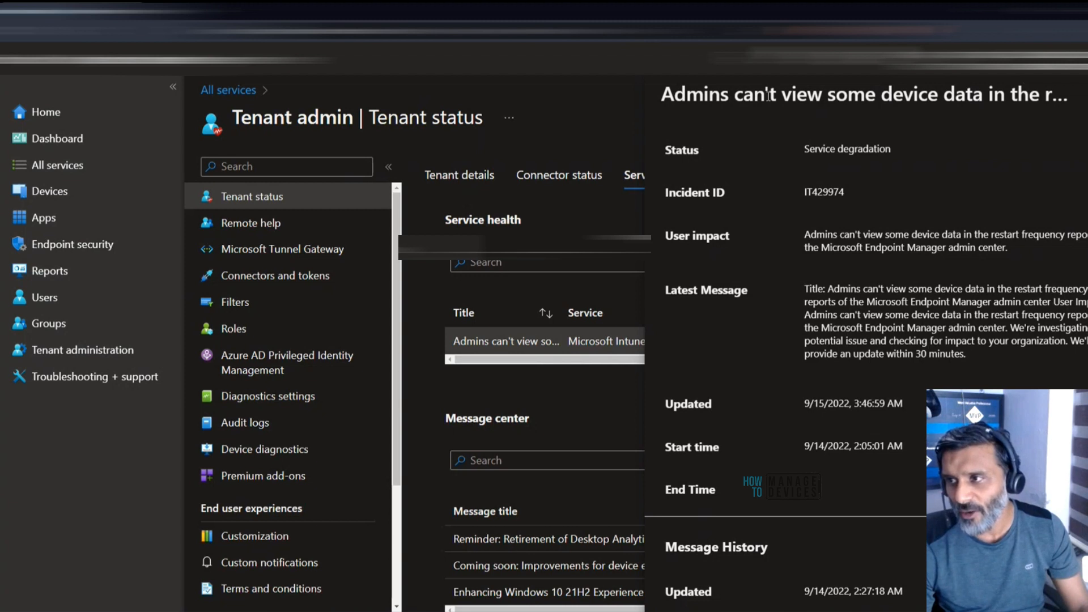
# - Examine the incident's title, status, start time and message history, and close its details
pyautogui.moveTo(662, 96); pyautogui.dragTo(1059, 105)
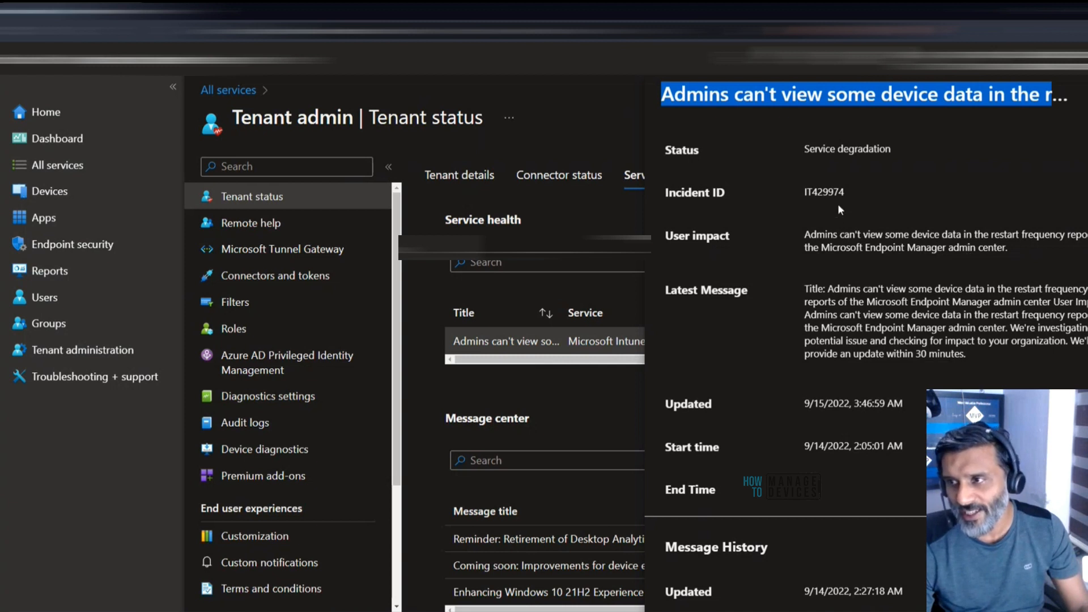
pyautogui.moveTo(890, 150); pyautogui.dragTo(809, 149)
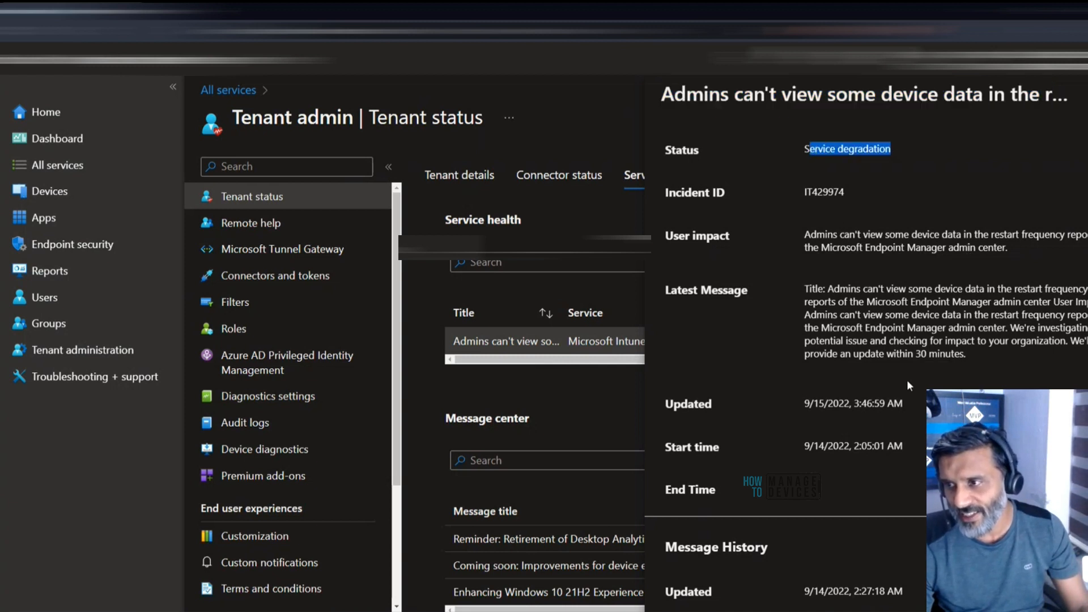
pyautogui.scroll(-1, 907, 380)
pyautogui.scroll(-3, 910, 390)
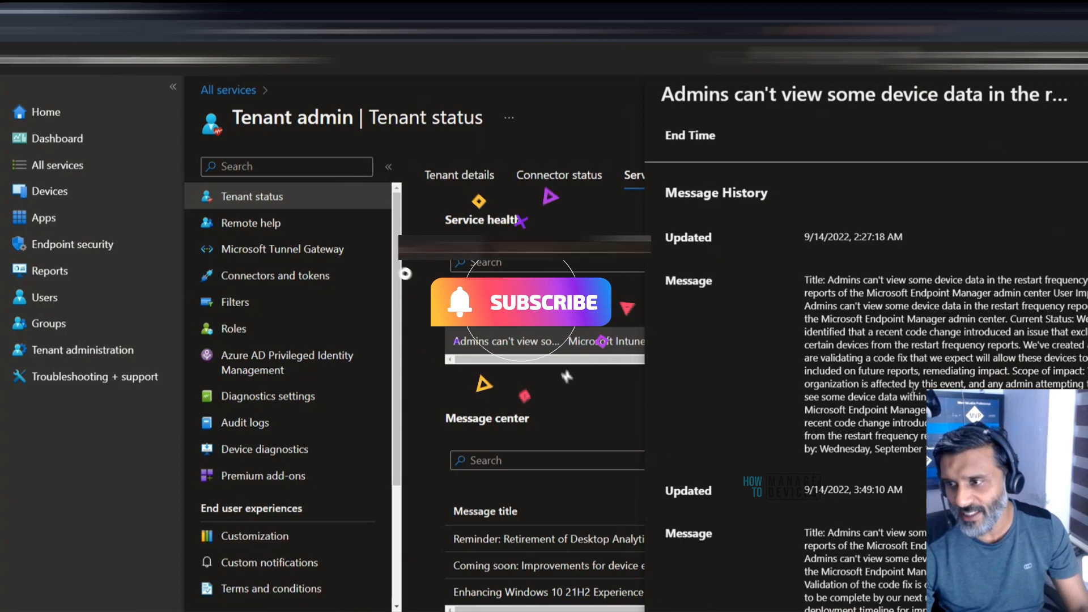
pyautogui.scroll(-3, 901, 368)
pyautogui.scroll(3, 888, 340)
pyautogui.moveTo(804, 238); pyautogui.dragTo(906, 241)
pyautogui.scroll(-2, 948, 303)
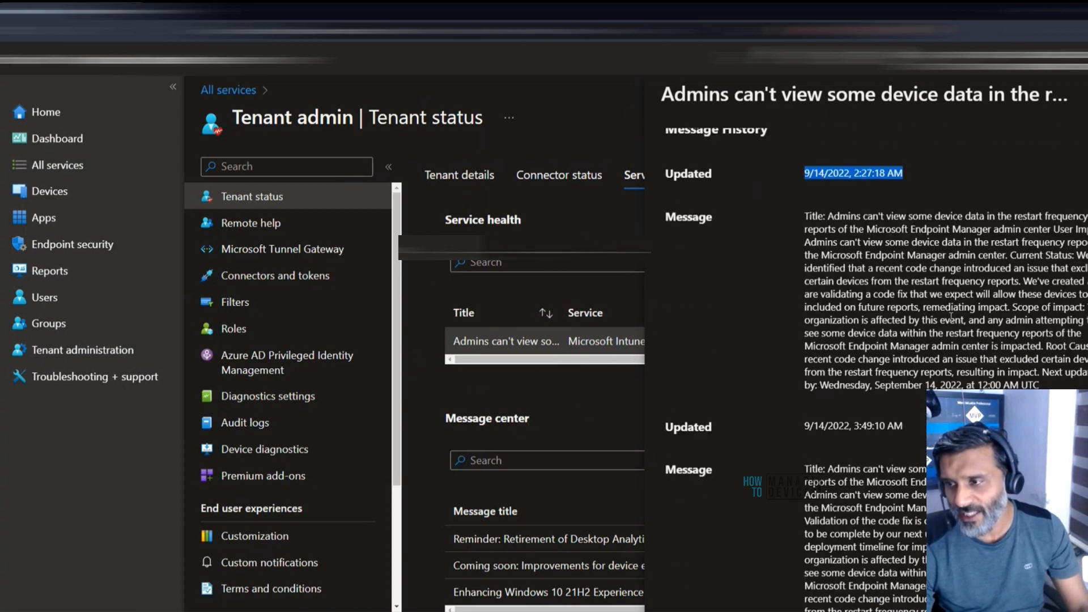
pyautogui.scroll(8, 935, 340)
pyautogui.moveTo(809, 446); pyautogui.dragTo(903, 446)
pyautogui.scroll(-10, 928, 460)
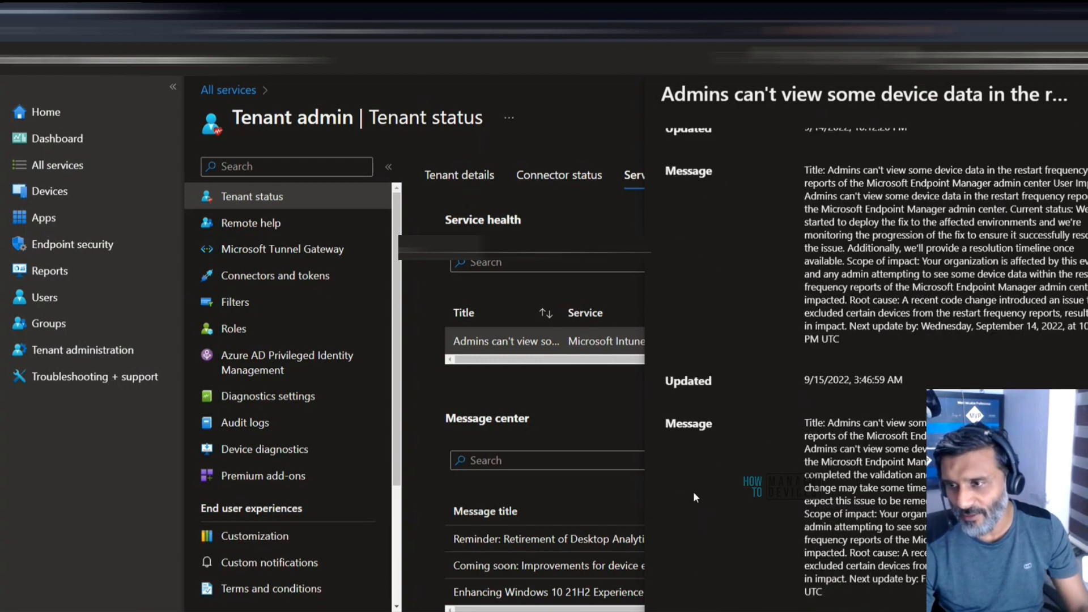
pyautogui.click(1083, 94)
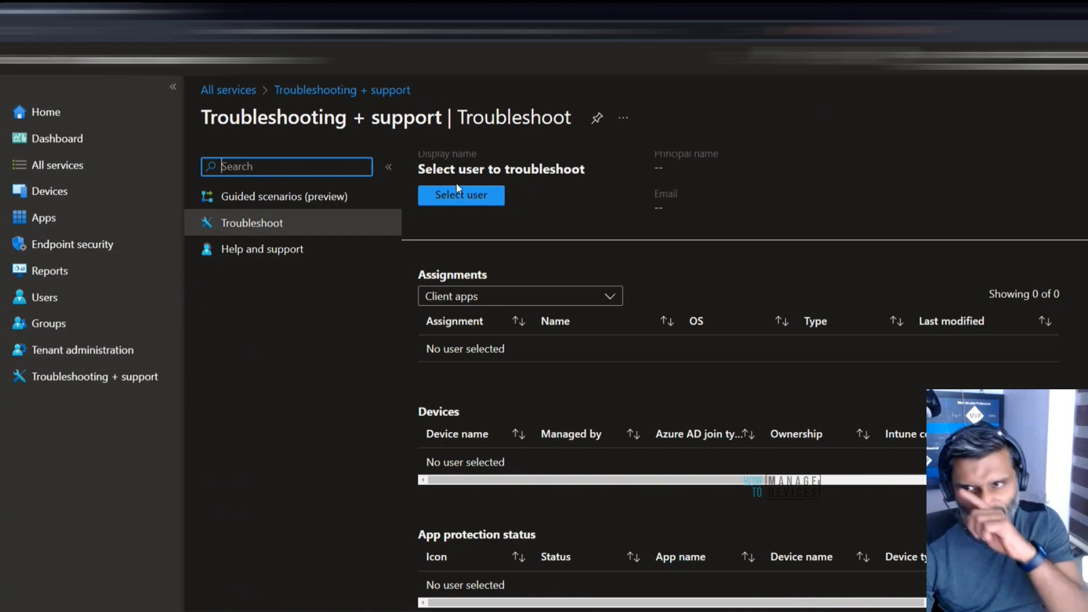
# - Open the user selection for troubleshooting in Troubleshooting + support, and close it without choosing a user
pyautogui.click(461, 195)
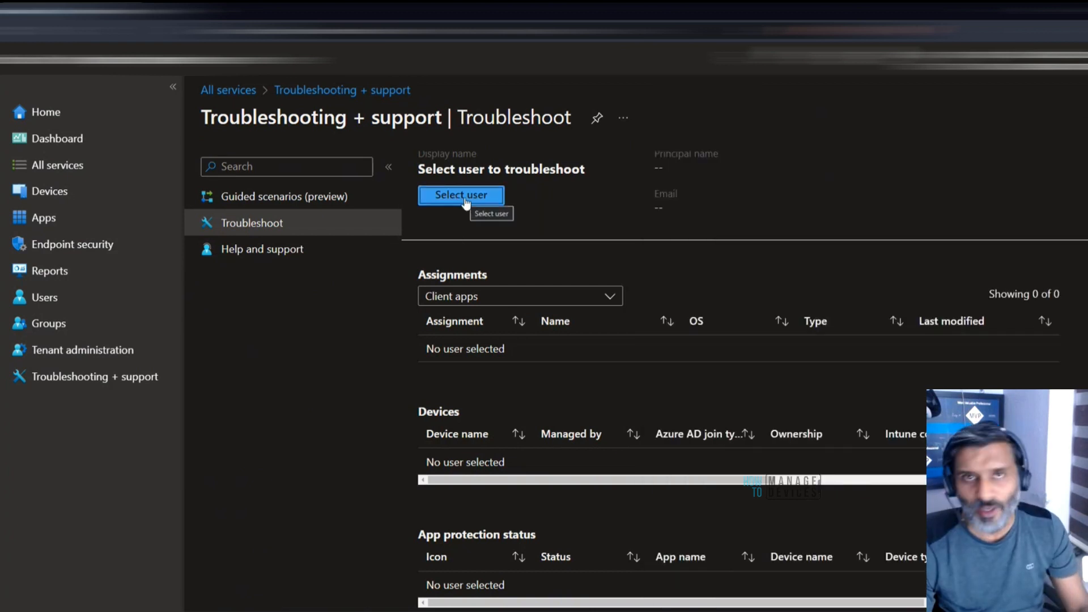
pyautogui.click(463, 195)
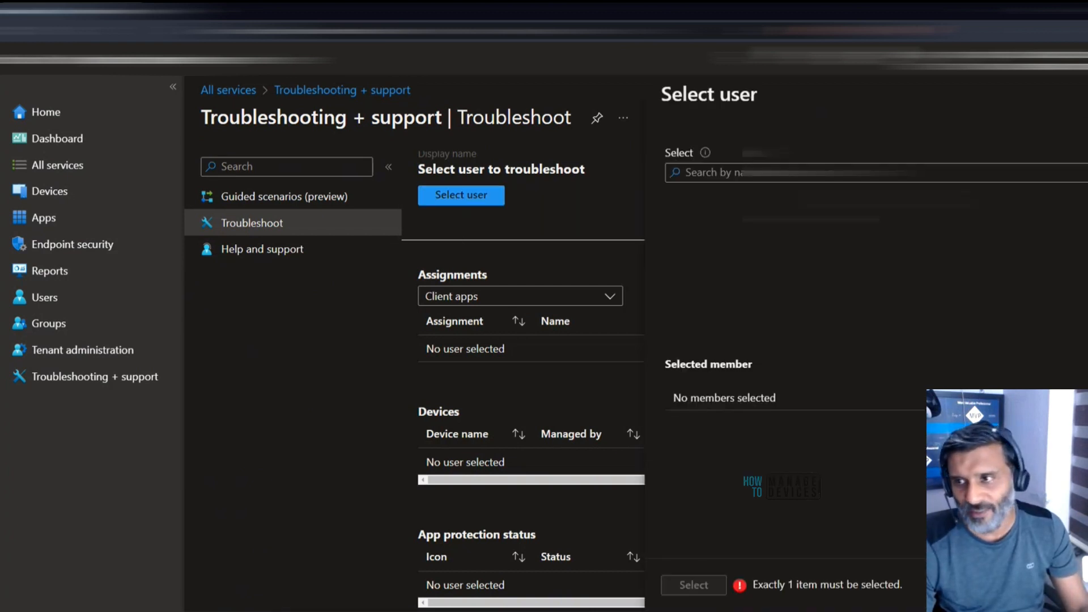
pyautogui.click(1083, 95)
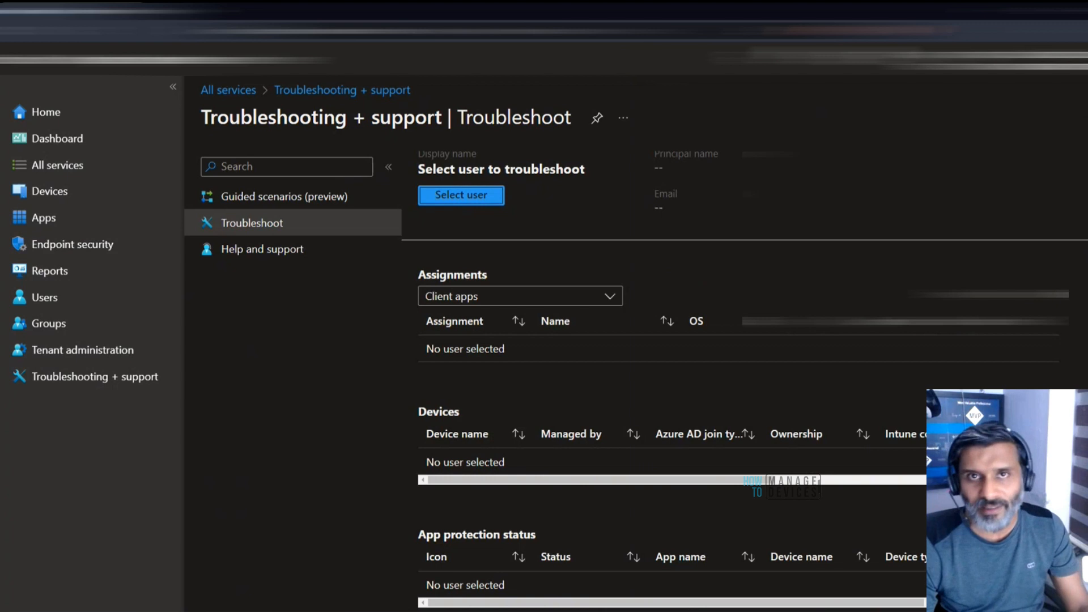